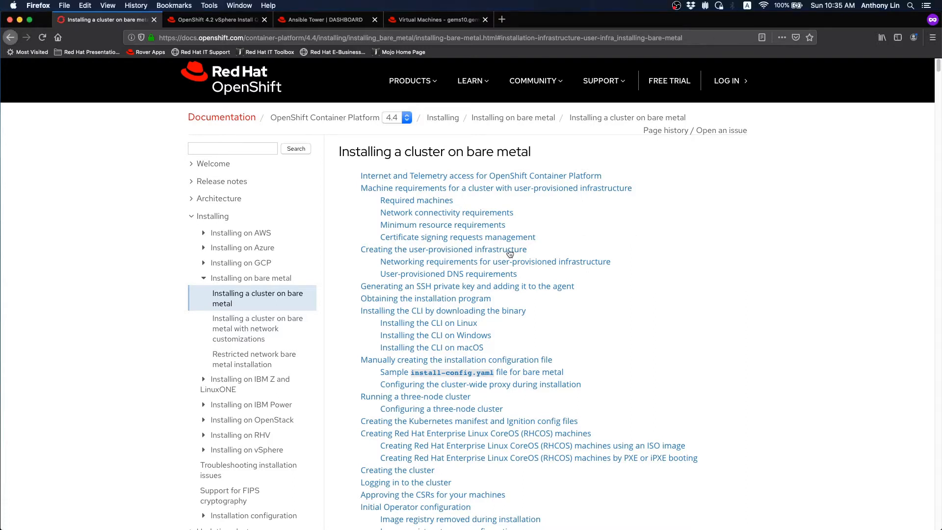
- Jump to the 'Creating the user-provisioned infrastructure' section of the bare-metal install guide
left_click(514, 251)
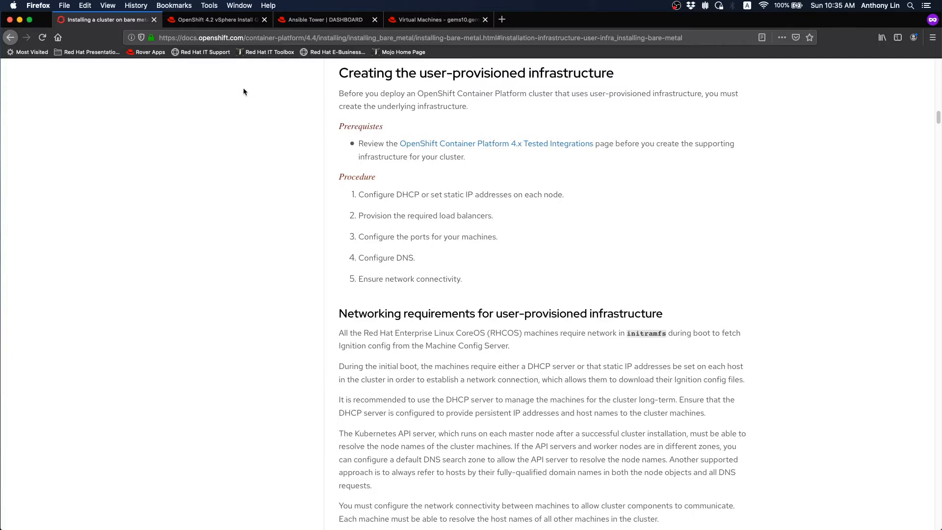
- Switch to the OpenShift 4.2 vSphere install quickstart blog post at its DNS section
left_click(217, 20)
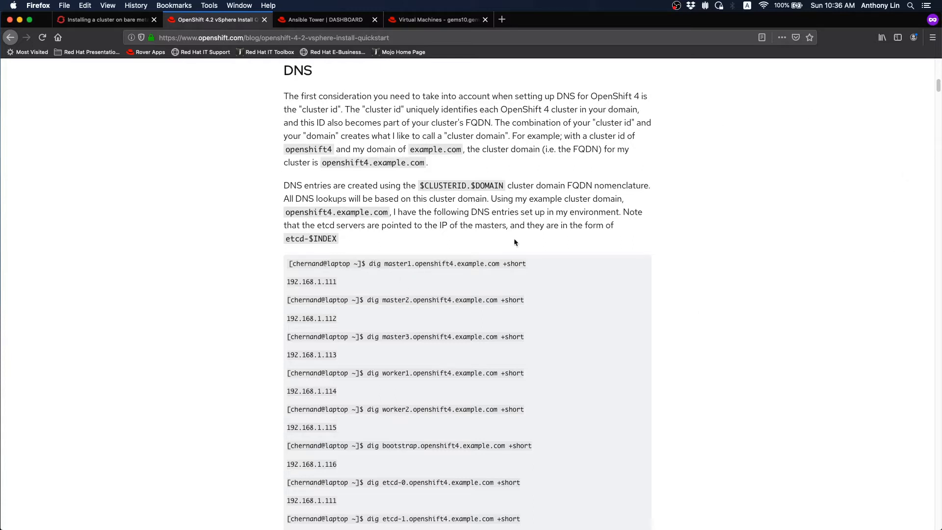
- Read through the forward, reverse, API, wildcard and etcd SRV DNS examples down to DHCP
scroll(515, 241, "down", 5)
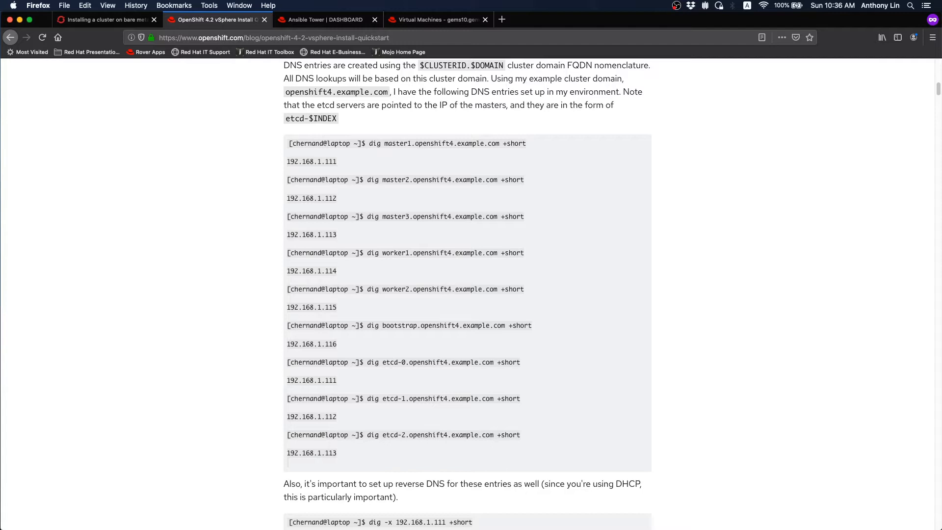
key("super+Tab")
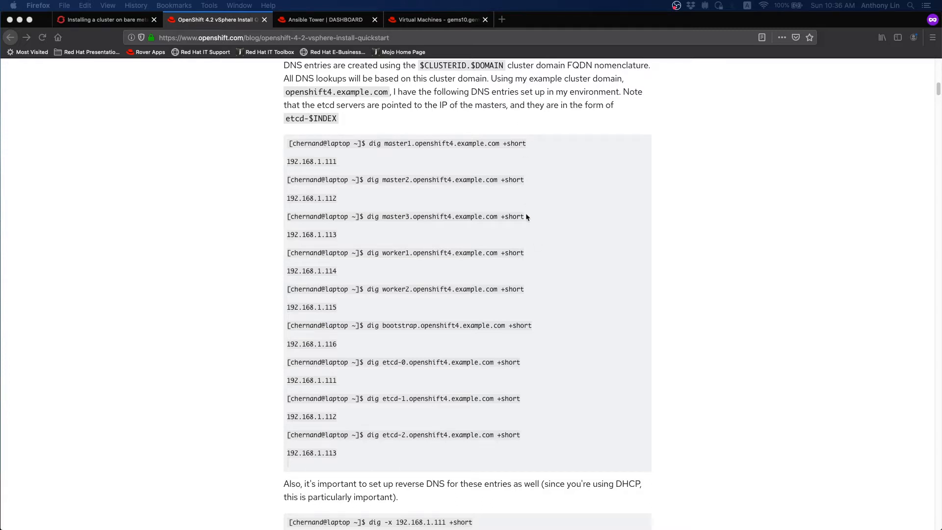
scroll(551, 319, "down", 4)
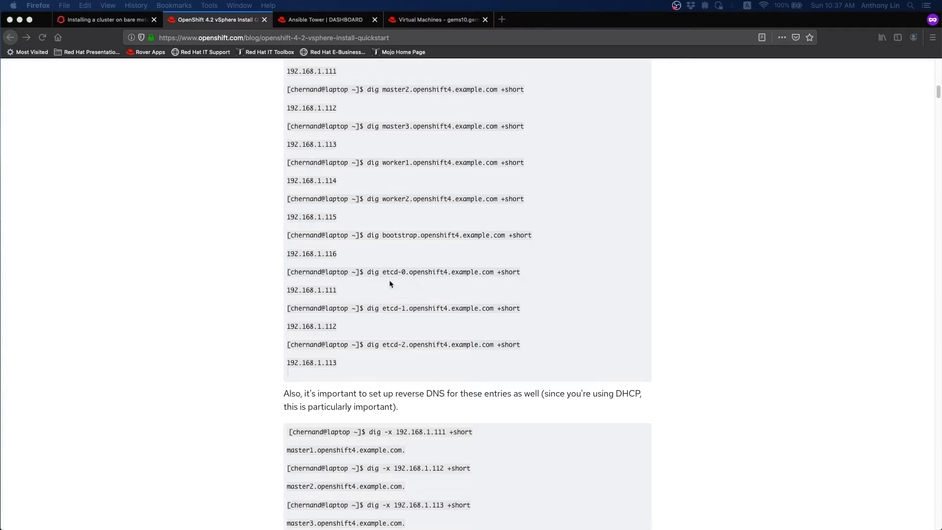
scroll(503, 340, "down", 4)
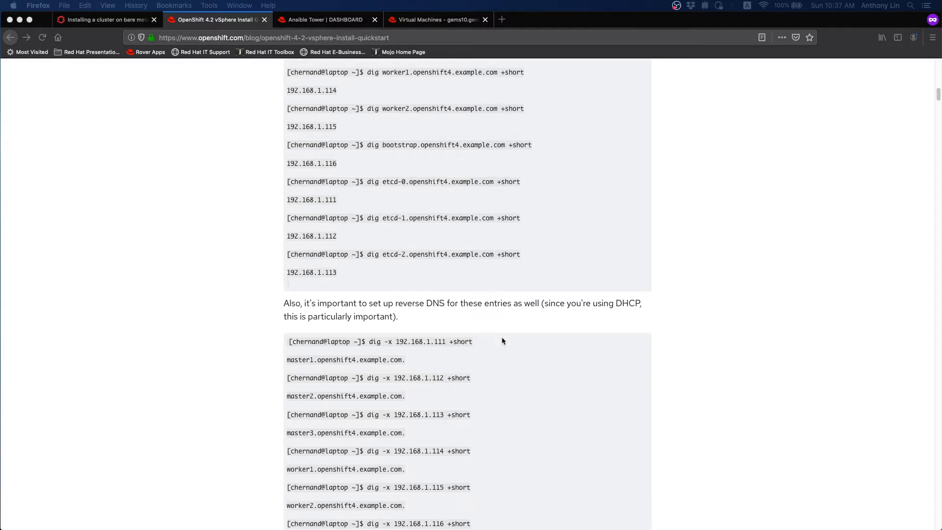
scroll(502, 340, "down", 8)
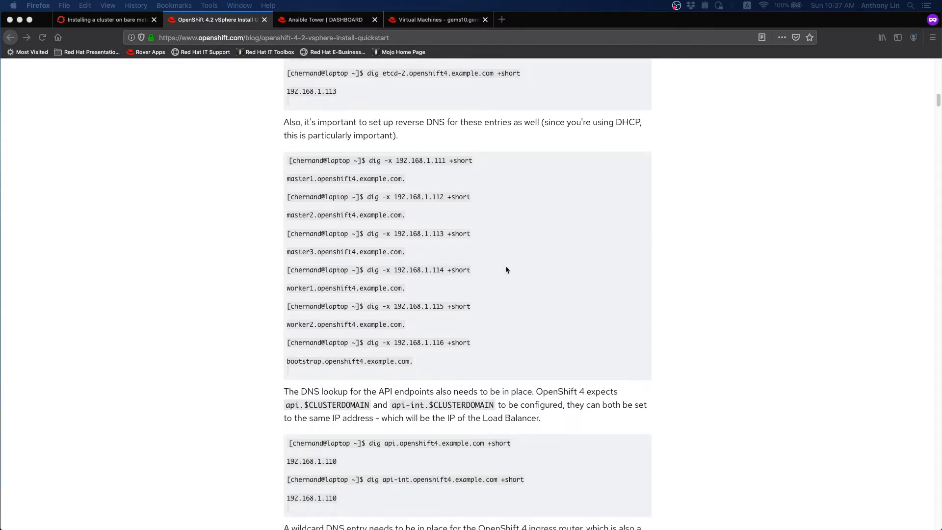
scroll(620, 332, "down", 5)
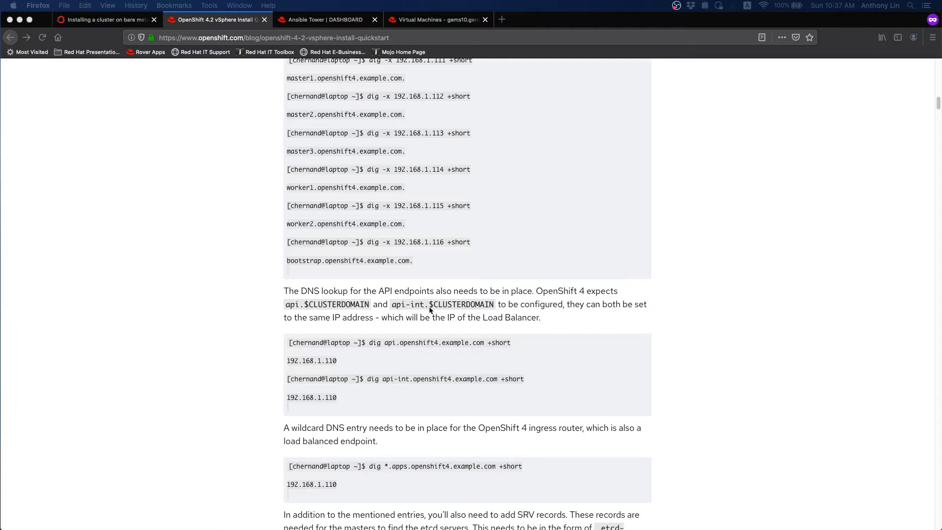
scroll(572, 369, "down", 4)
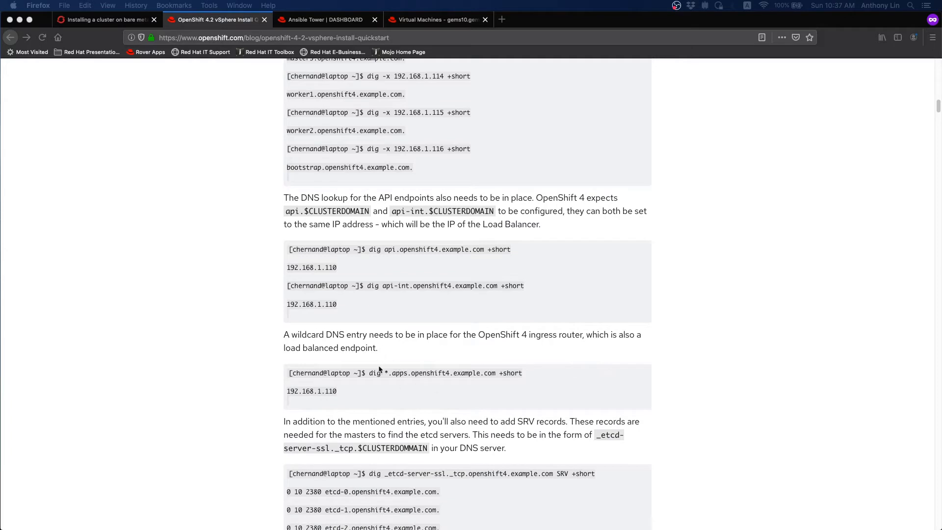
scroll(567, 388, "down", 2)
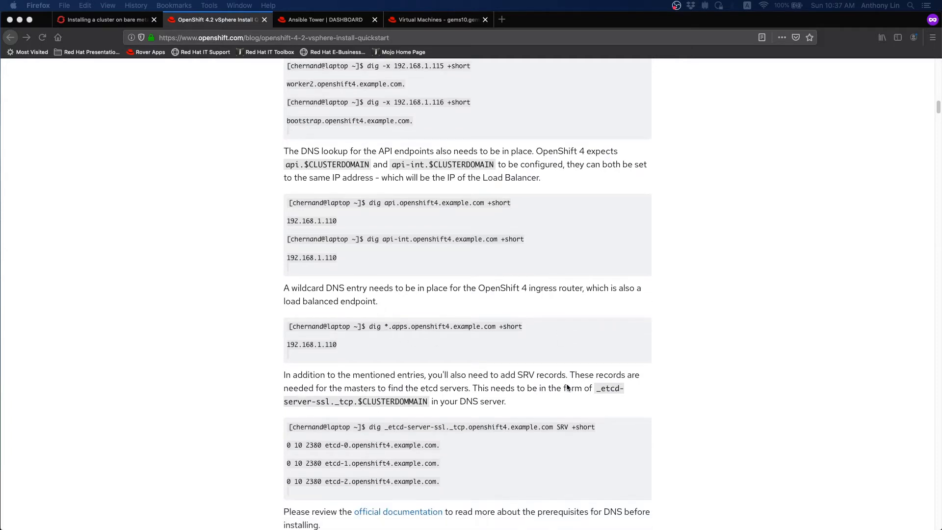
scroll(567, 387, "down", 4)
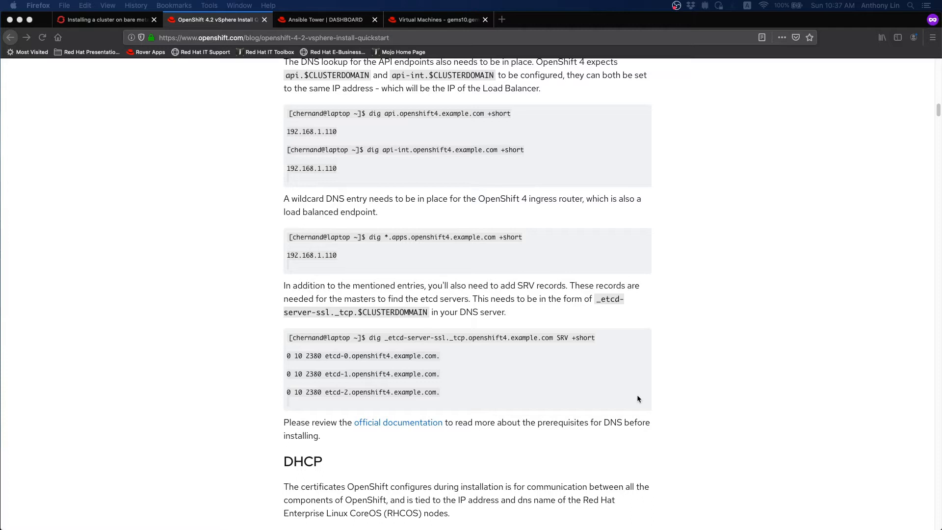
- Review the DHCP and HAProxy load-balancer examples, ending at the ingress backends on ports 80 and 443
scroll(637, 398, "down", 9)
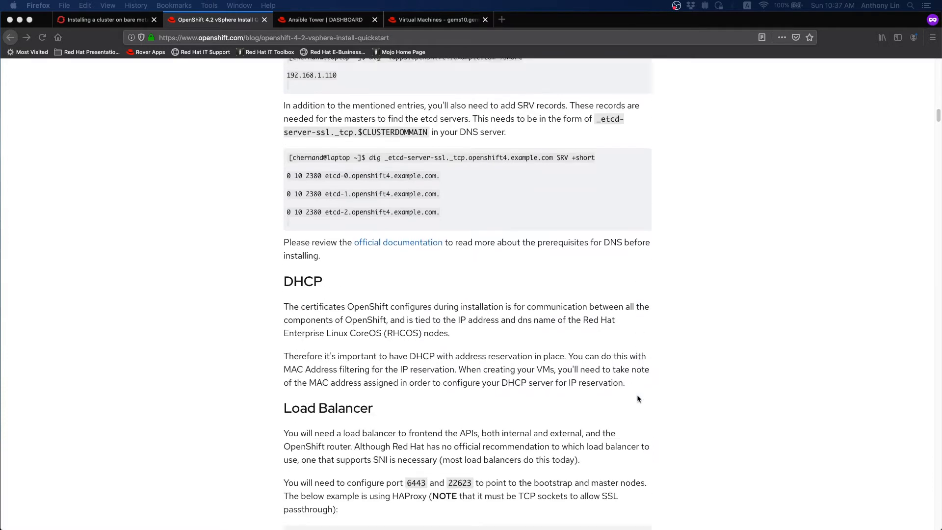
scroll(637, 398, "down", 8)
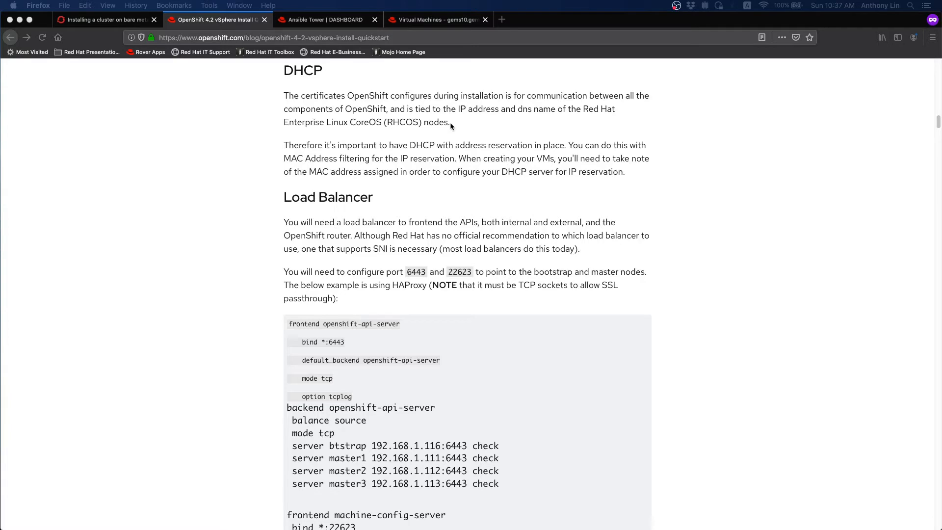
scroll(668, 202, "down", 3)
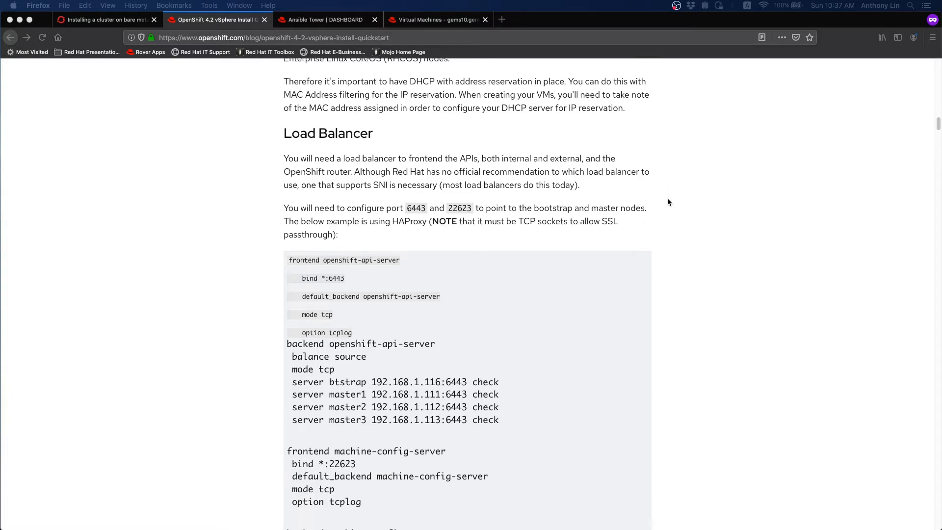
scroll(667, 202, "down", 2)
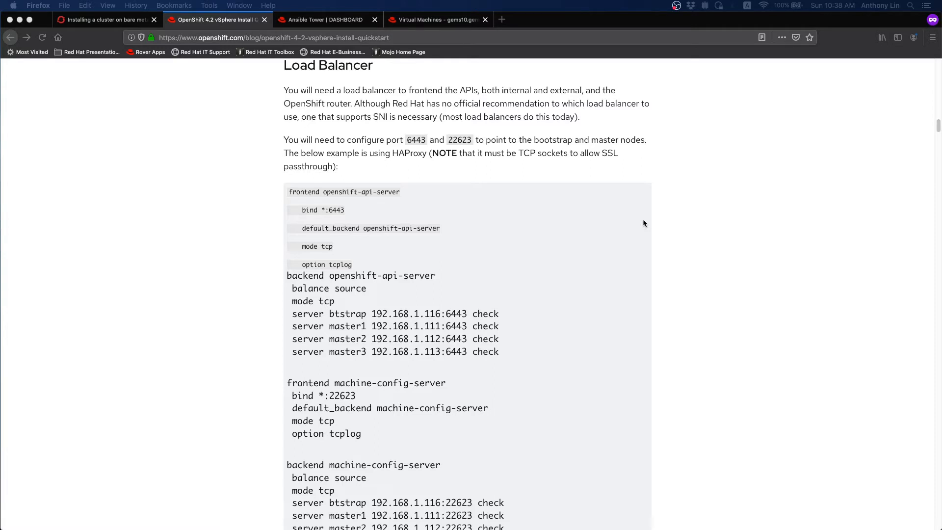
scroll(644, 223, "down", 3)
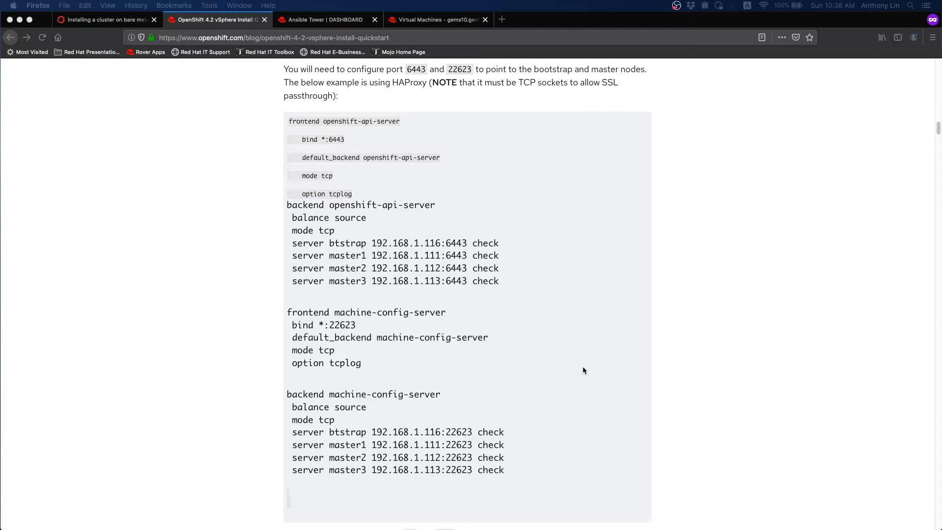
scroll(583, 370, "down", 5)
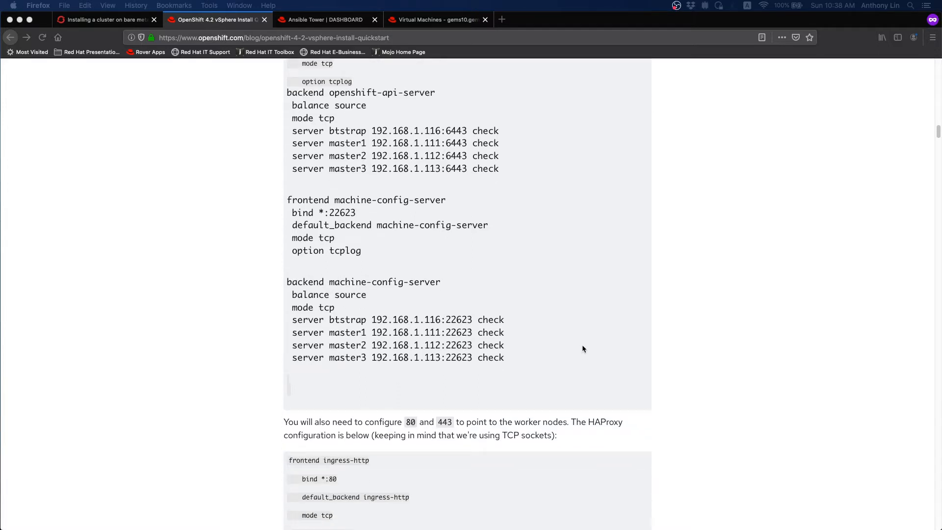
scroll(507, 314, "down", 10)
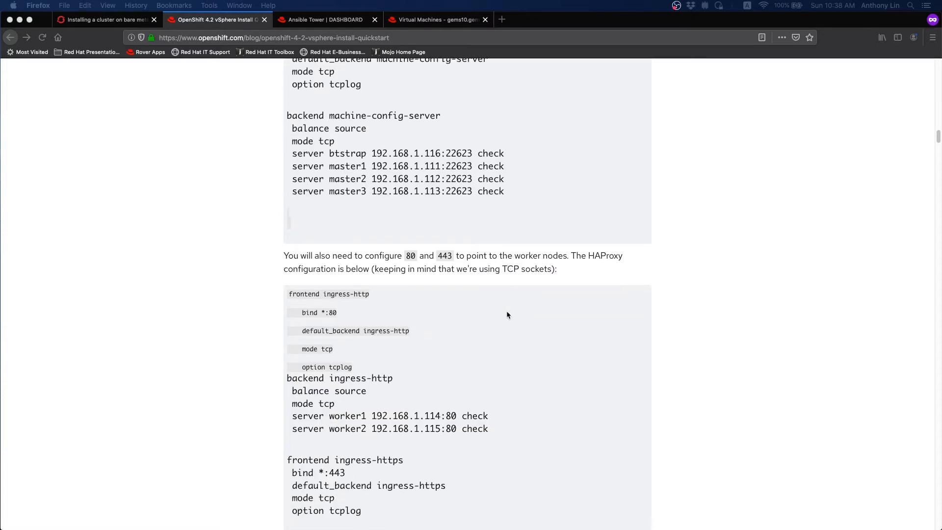
scroll(498, 363, "down", 3)
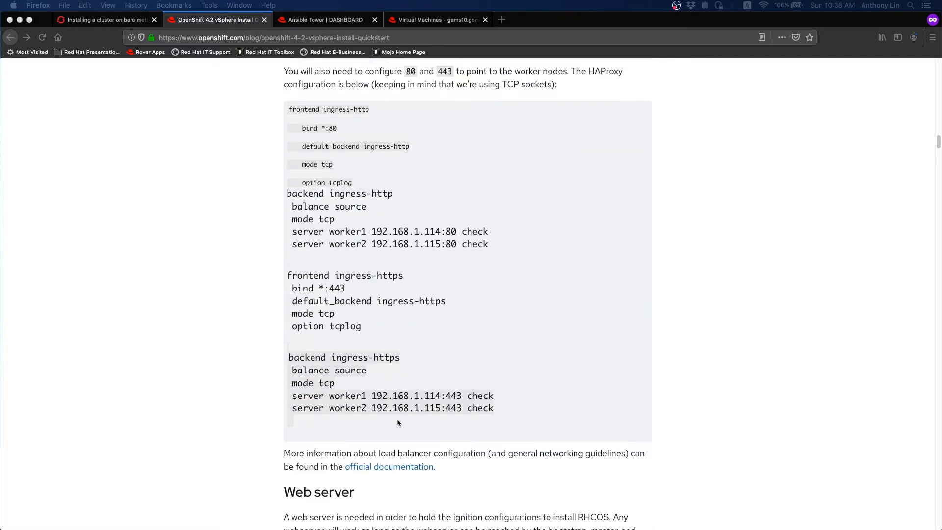
scroll(403, 383, "up", 2)
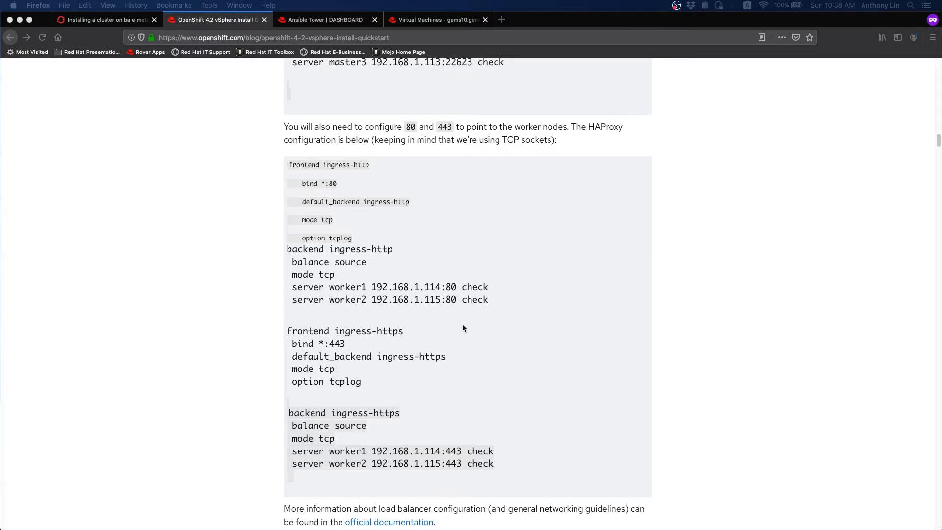
scroll(462, 326, "up", 5)
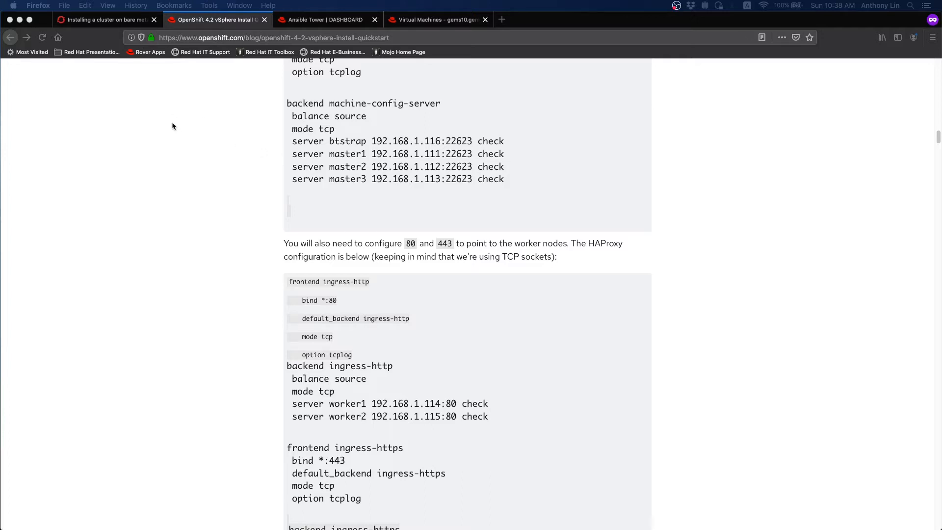
- Return to the 4.4 bare-metal install docs and scroll back to its contents list
left_click(119, 23)
scroll(550, 249, "up", 6)
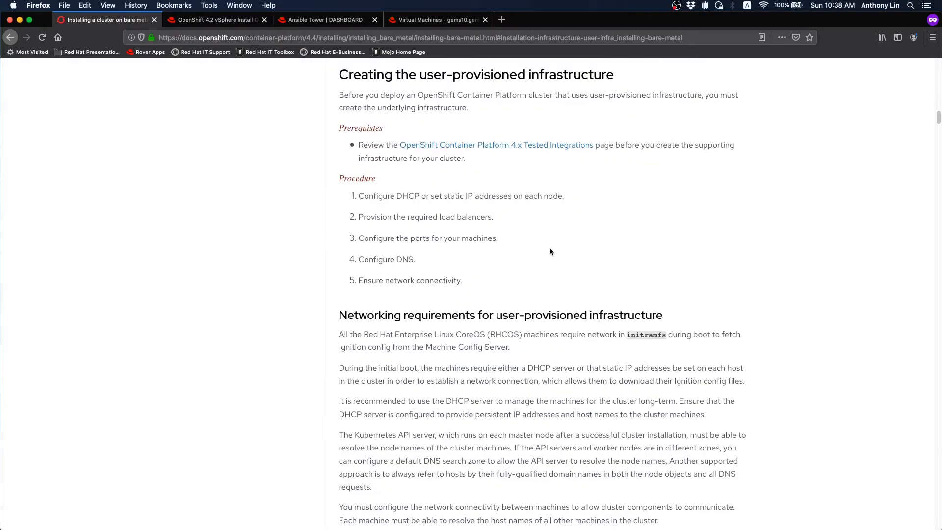
scroll(510, 361, "up", 5)
scroll(510, 360, "up", 10)
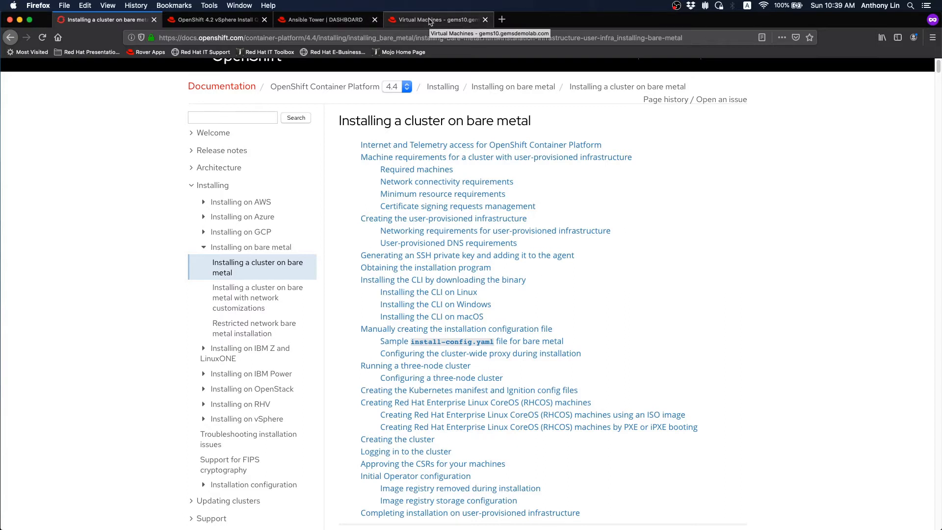
- Check the host's virtual machine list, then move Ansible Tower to the last tab and show its dashboard
left_click(429, 20)
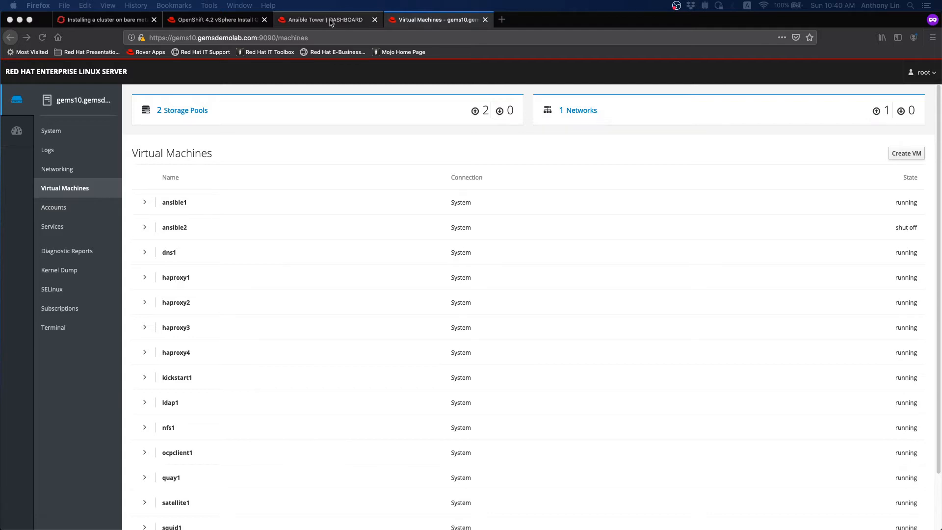
left_click_drag(330, 22, 435, 23)
left_click(436, 23)
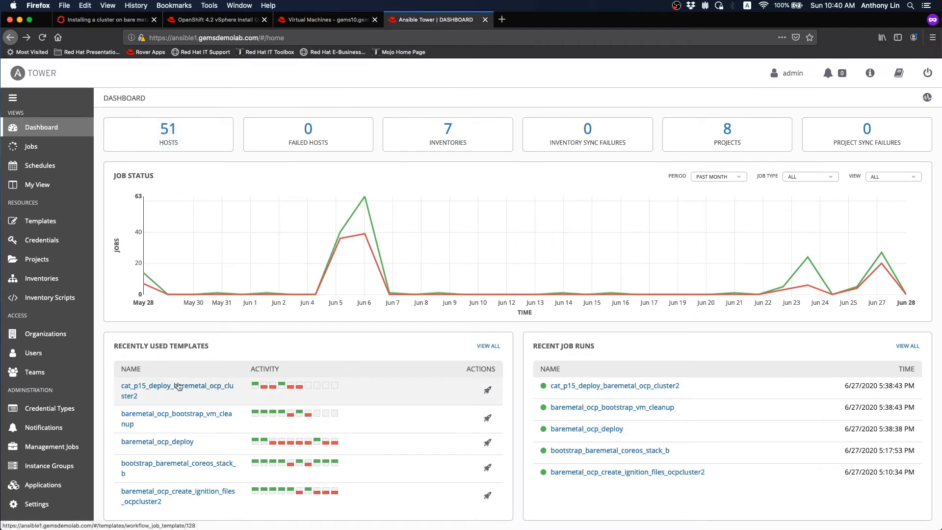
- Open the cat_p15_deploy_baremetal_ocp_cluster2 workflow visualizer and zoom the graph to 140%
left_click(205, 390)
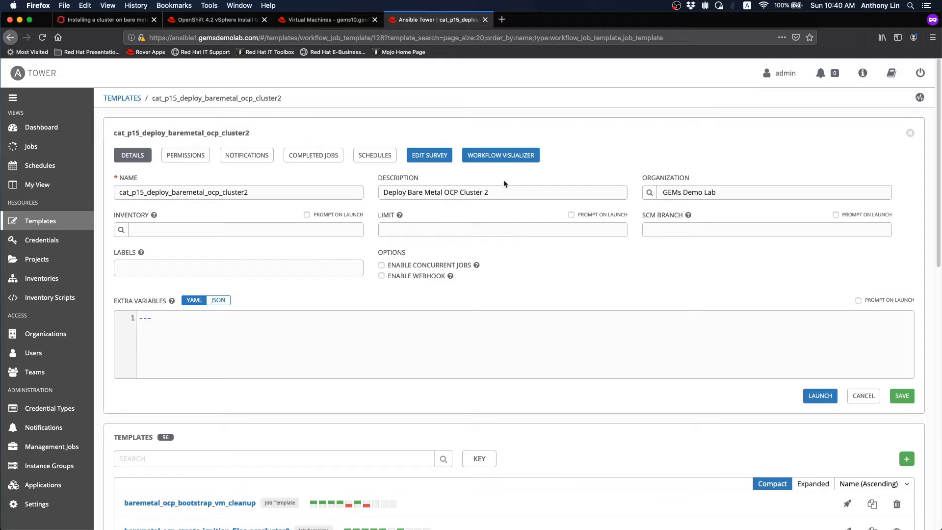
left_click(501, 156)
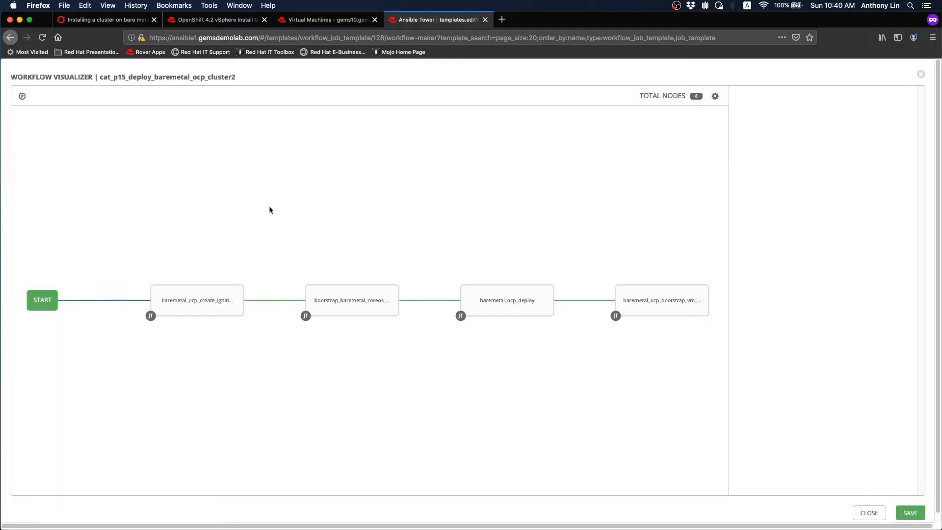
left_click(715, 97)
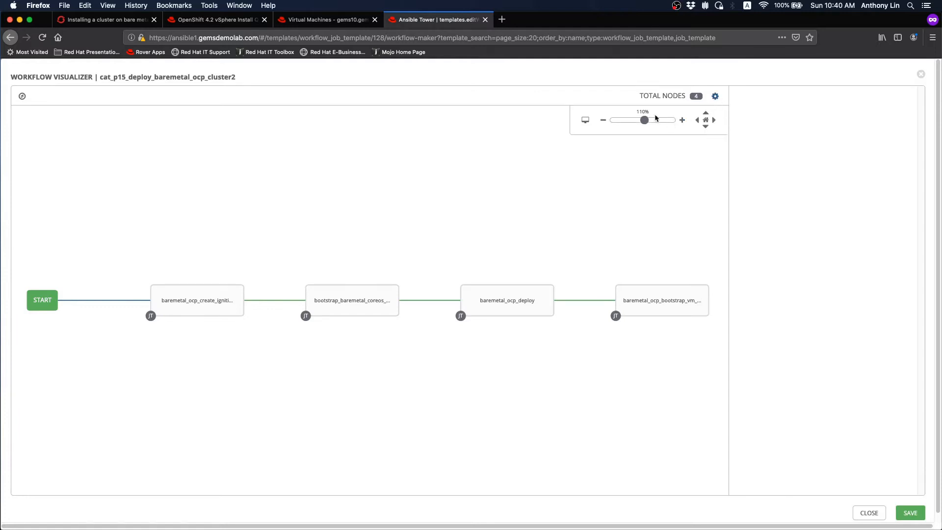
left_click_drag(644, 120, 654, 121)
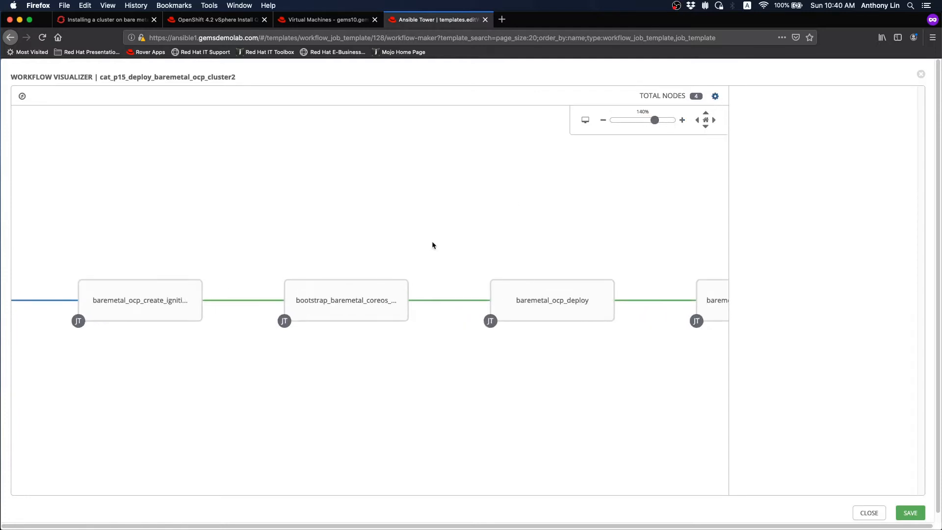
- Pan across the workflow from START to the later job nodes, then return to the template details
left_click_drag(300, 223, 382, 223)
mouse_move(226, 306)
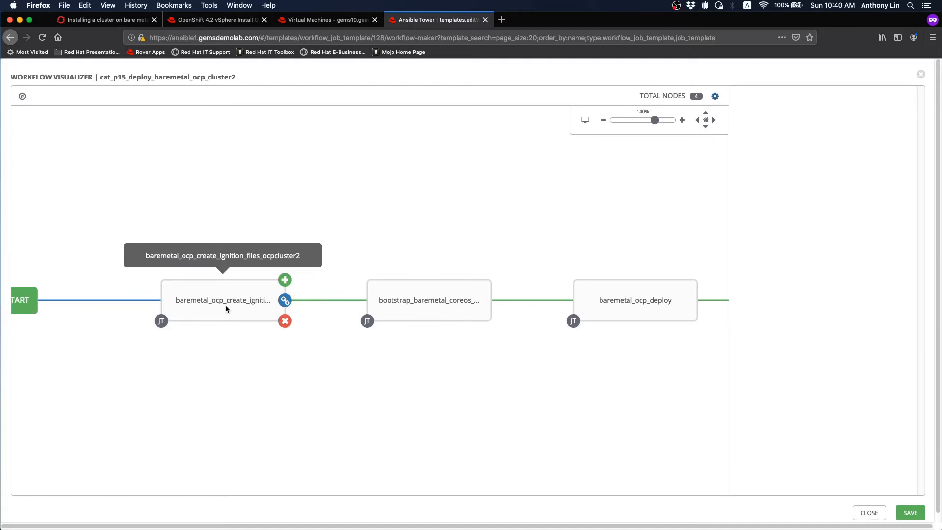
mouse_move(433, 298)
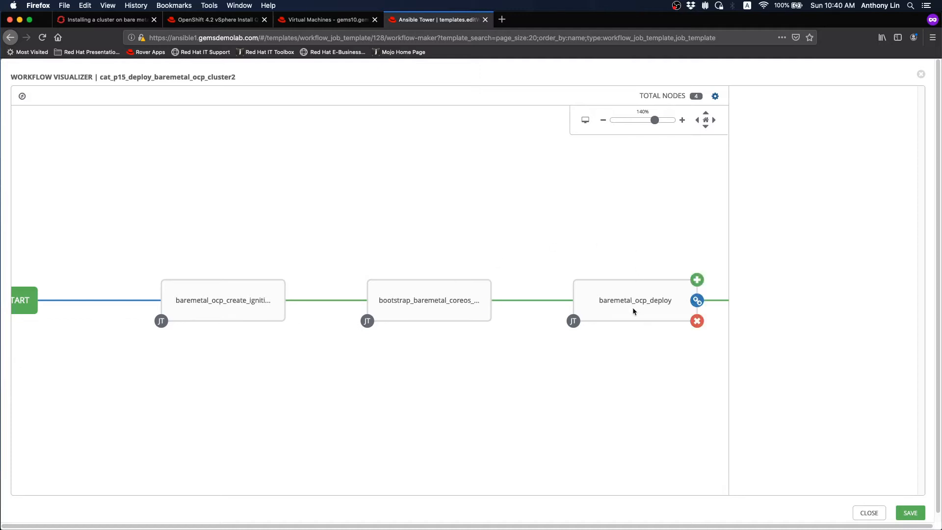
left_click_drag(611, 246, 316, 241)
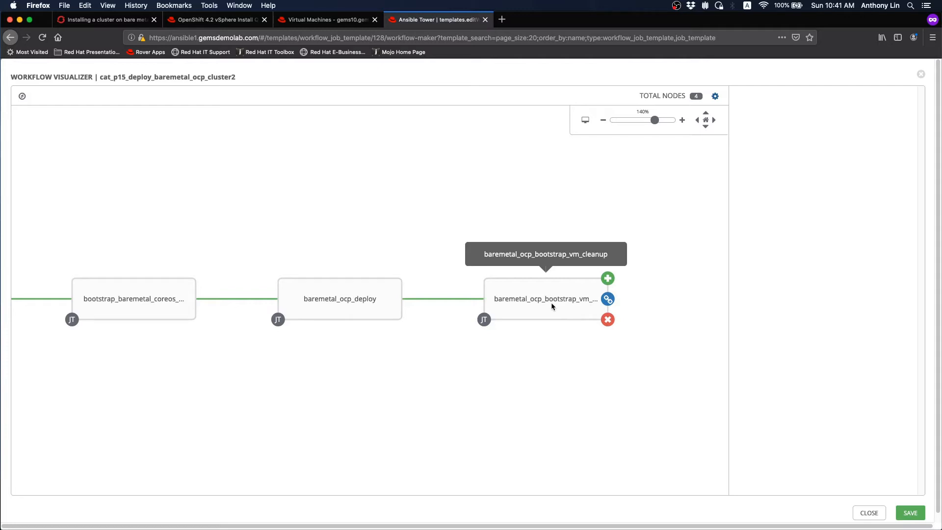
left_click(13, 40)
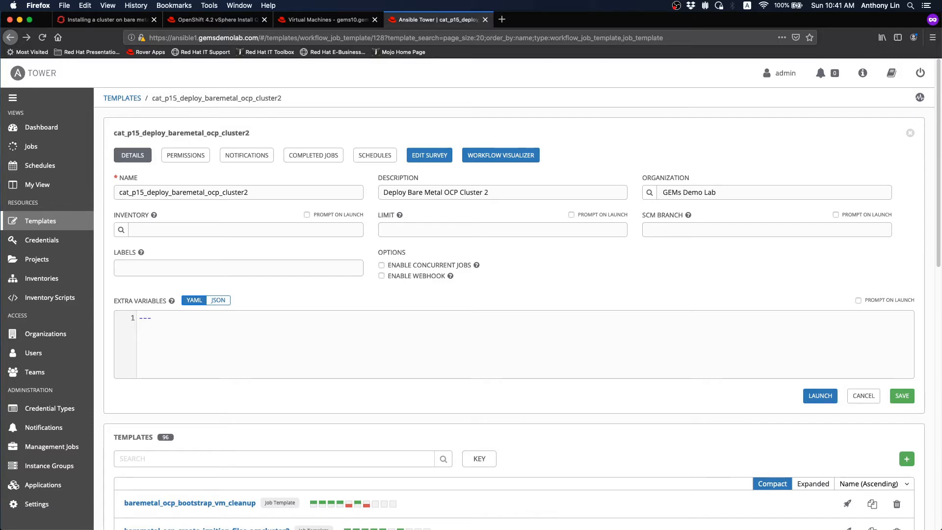
key("super+Tab")
- Log back into the expired 10.69.151.108 BMC session as root
left_click_drag(224, 24, 282, 31)
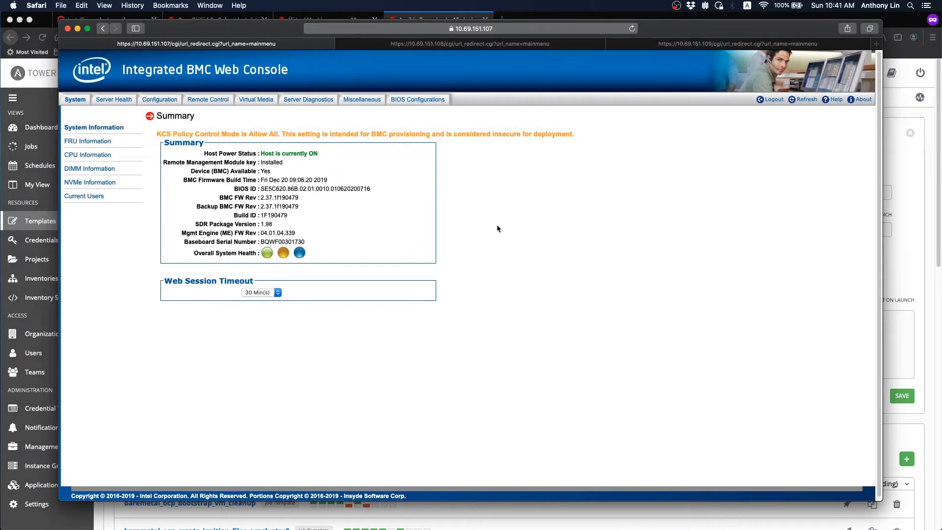
left_click(434, 44)
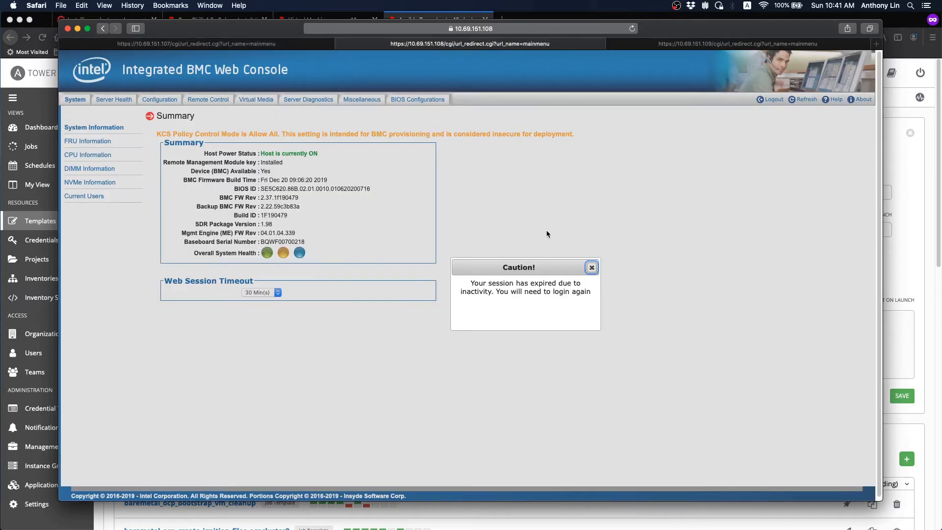
left_click(693, 44)
left_click(591, 267)
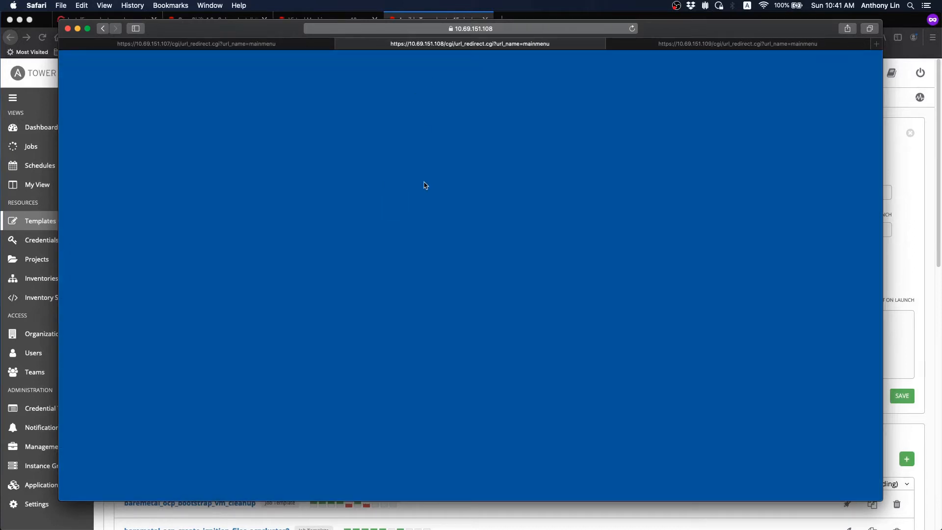
type("root")
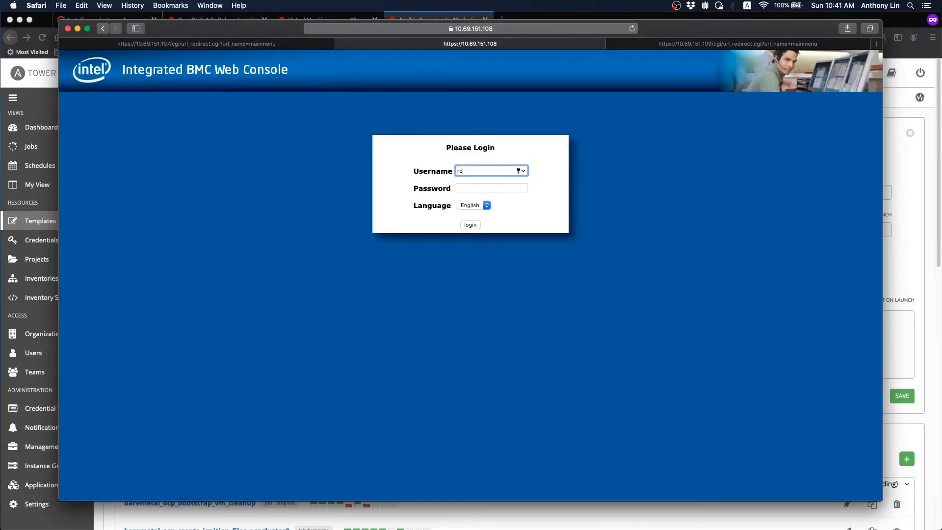
key("Tab")
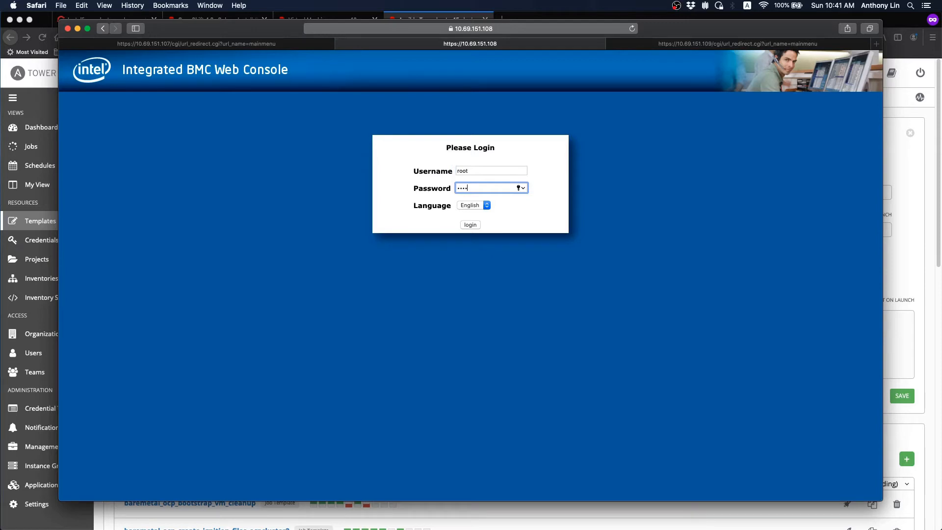
key("Return")
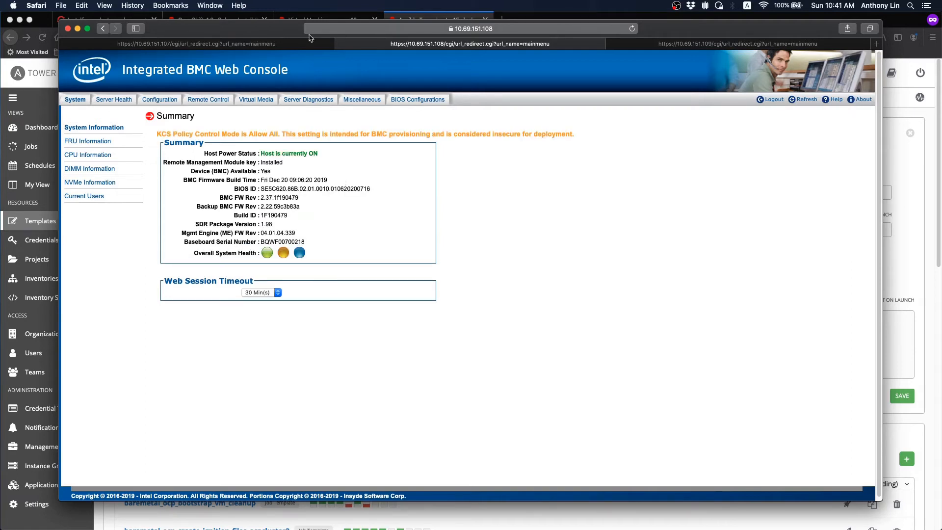
- Open the Remote Control > iKVM over HTML5 page on the 10.69.151.107 BMC
left_click(269, 45)
left_click(208, 100)
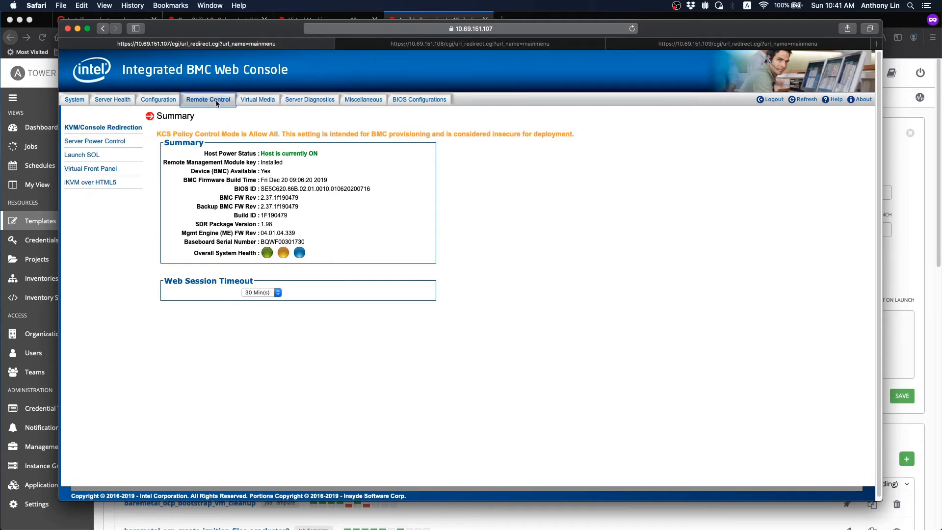
left_click(109, 183)
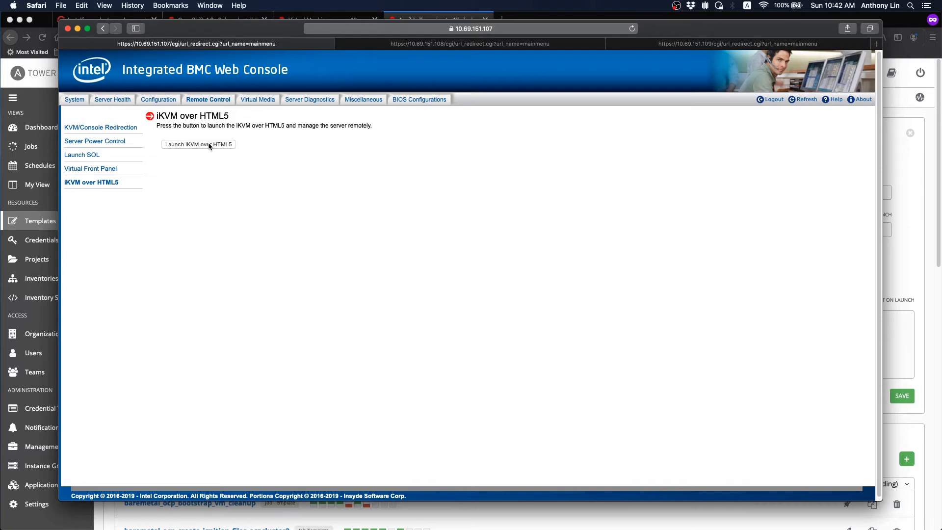
- Launch the 10.69.151.107 HTML5 remote console, enlarge it to check the BIOS screen, then minimize it
left_click(210, 145)
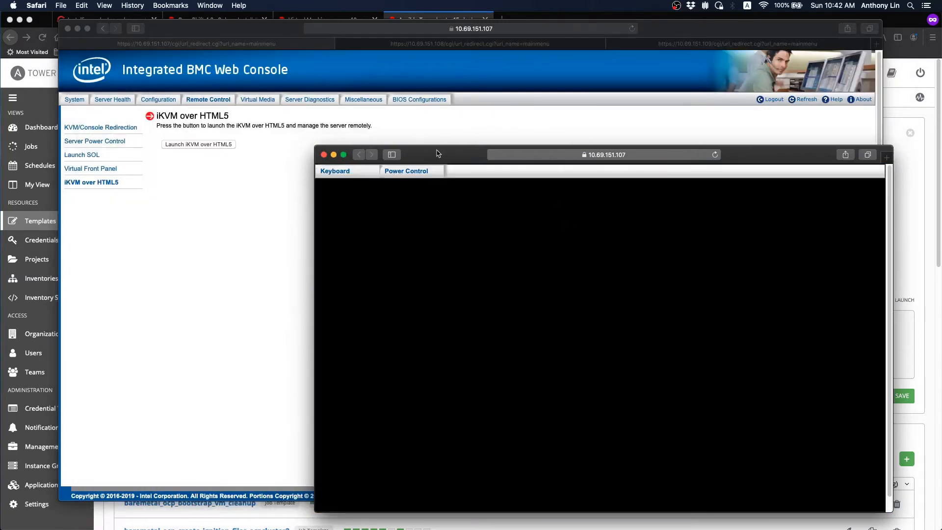
left_click_drag(447, 156, 348, 75)
left_click_drag(790, 426, 791, 452)
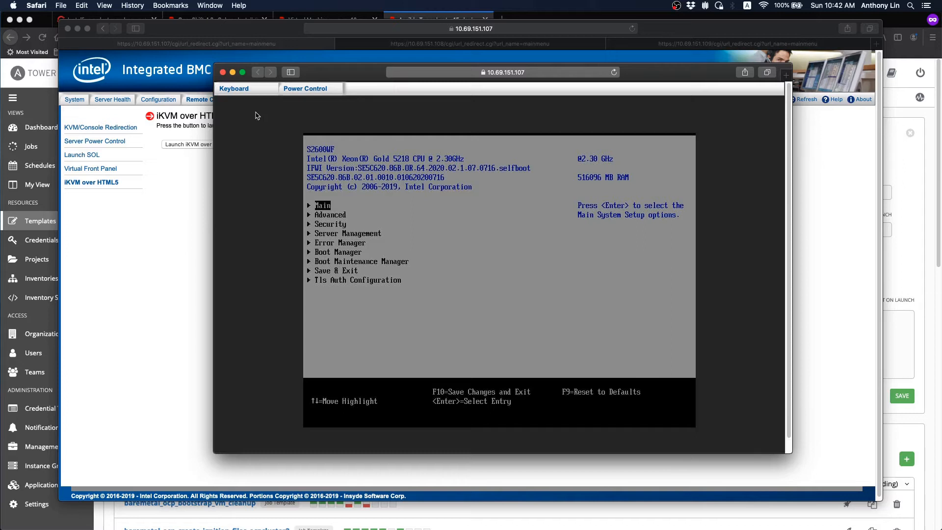
left_click(233, 73)
- Launch the 10.69.151.108 iKVM over HTML5 console, check its BIOS screen, and minimize it
key("ctrl+Tab")
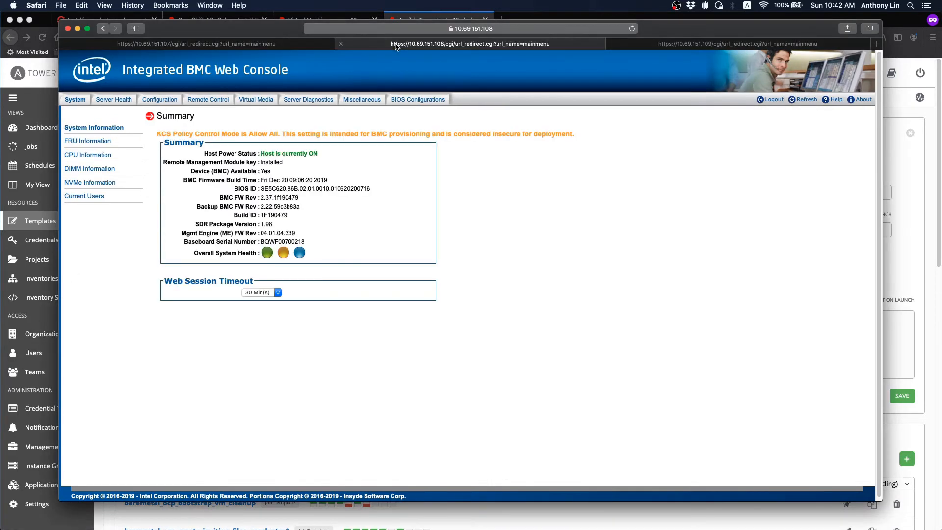
left_click(208, 99)
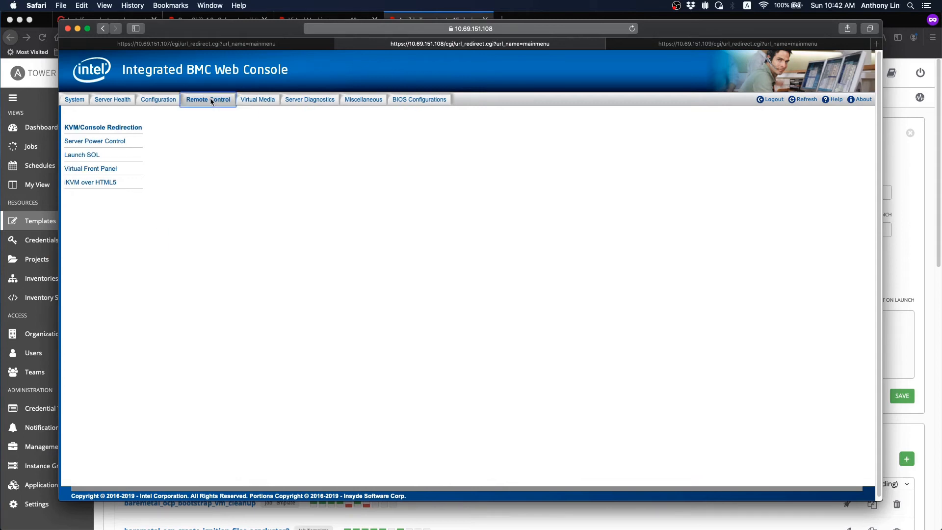
left_click(104, 183)
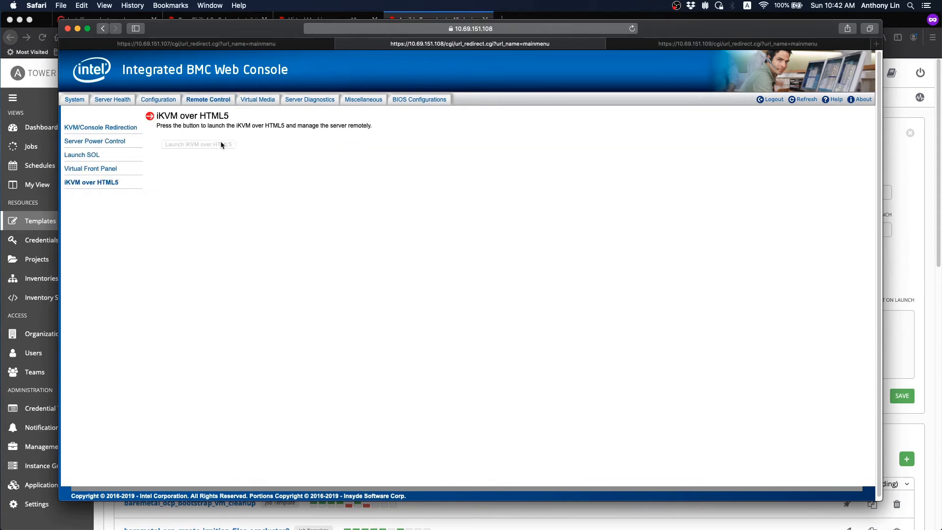
left_click(216, 145)
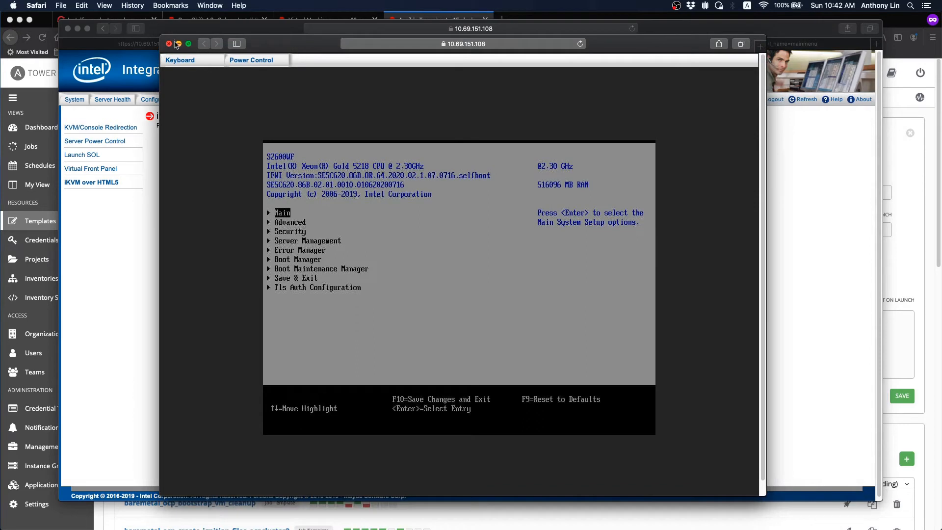
left_click(179, 43)
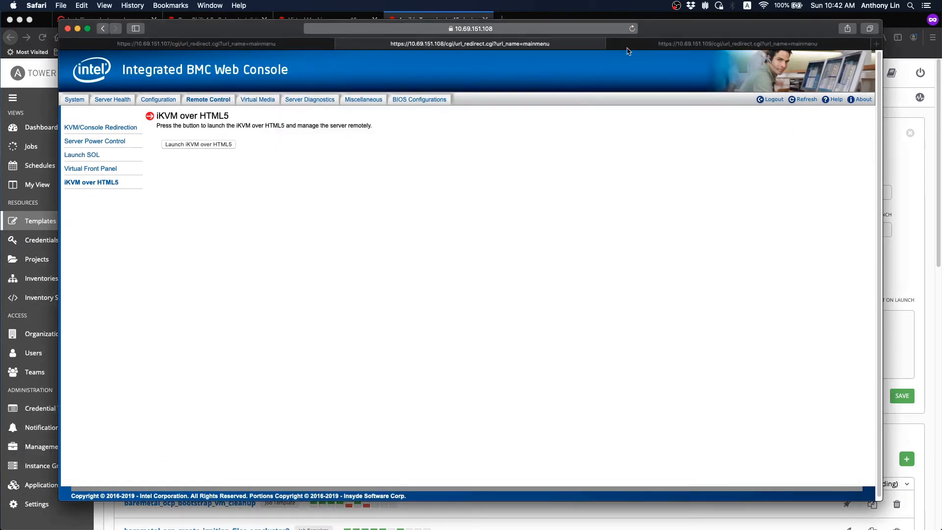
- Launch the 10.69.151.109 iKVM over HTML5 console, check it, then minimize it and the BMC browser
key("ctrl+Tab")
left_click(208, 100)
left_click(90, 182)
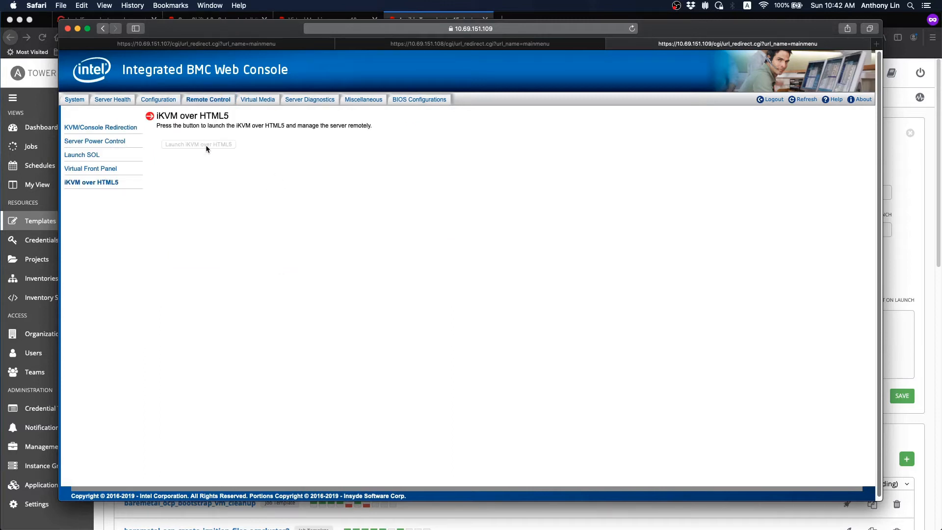
left_click(199, 145)
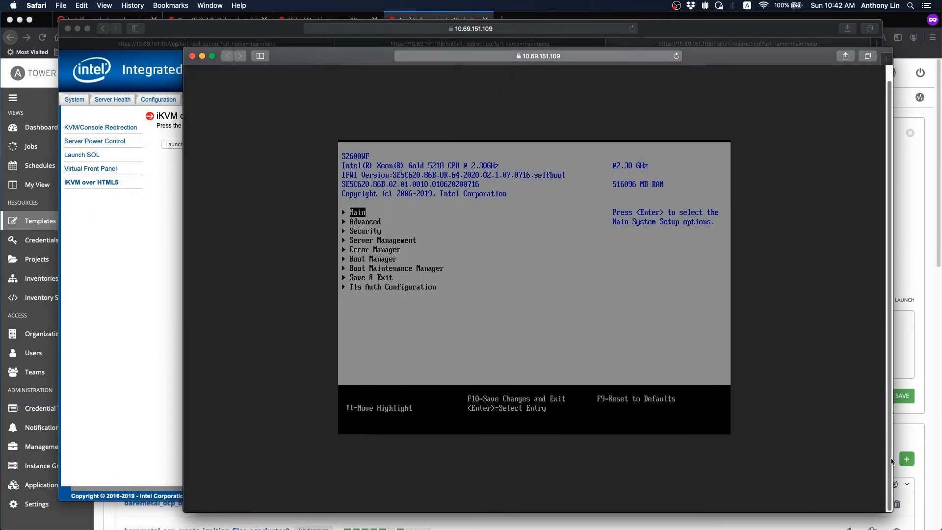
left_click(202, 57)
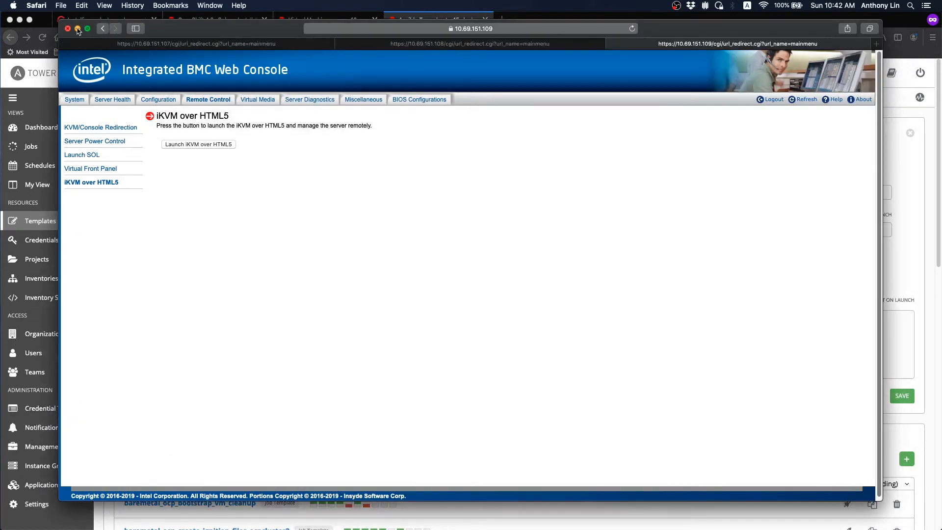
left_click(77, 29)
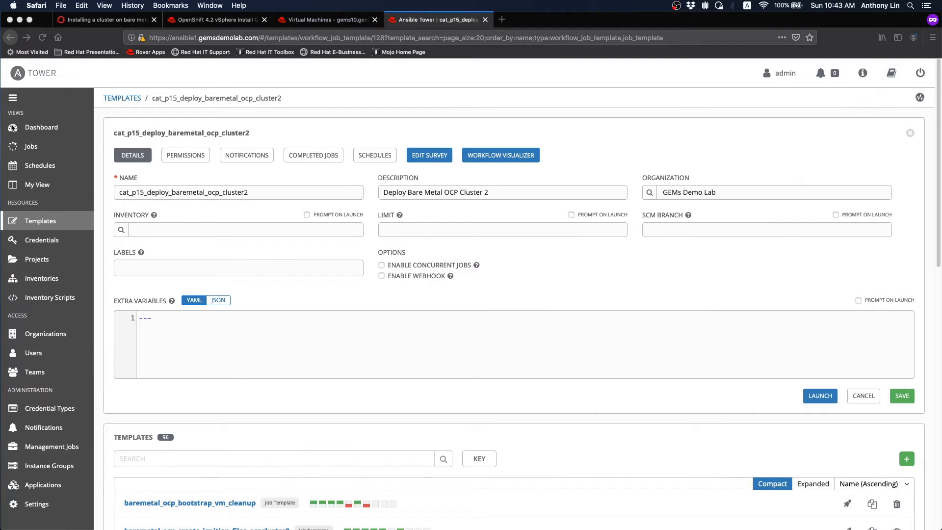
- Open the Tower dashboard, glance at the host's VMs, then launch cat_p15_deploy_baremetal_ocp_cluster2
left_click(41, 129)
left_click(41, 128)
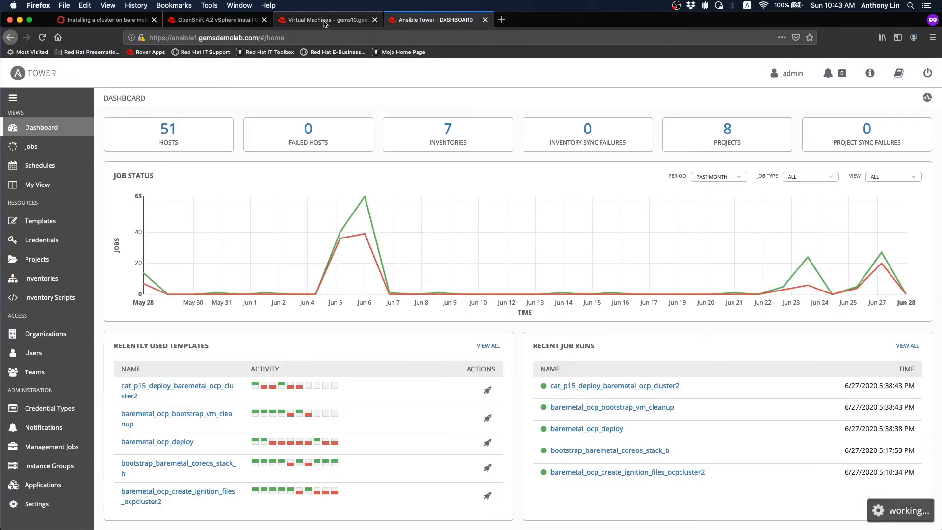
left_click(326, 20)
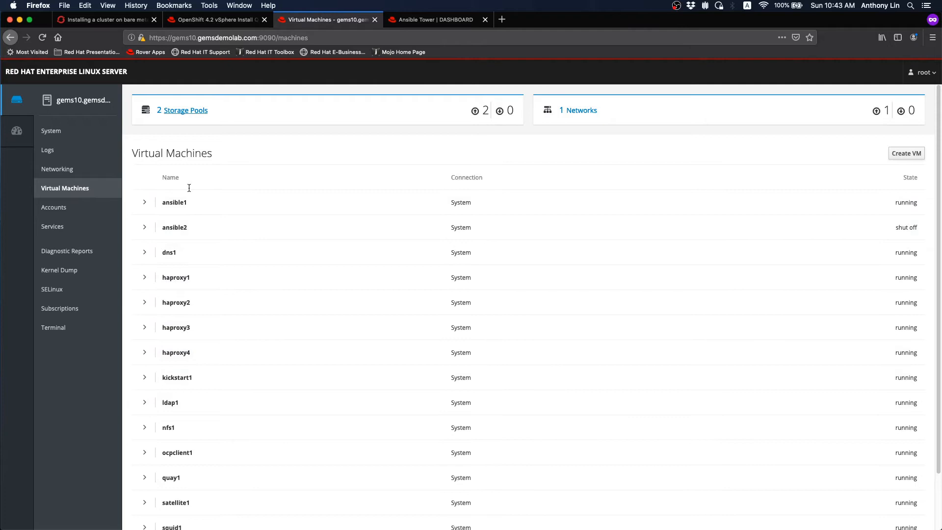
left_click(406, 23)
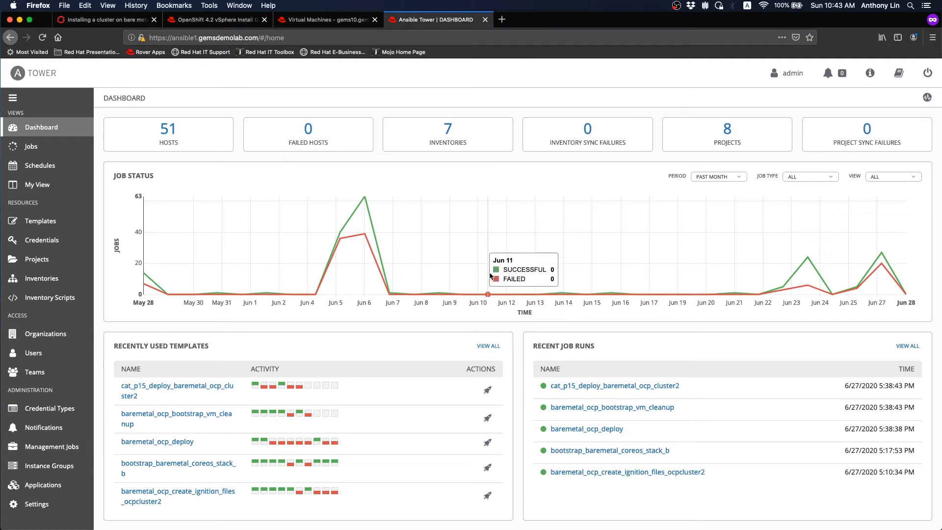
left_click(487, 387)
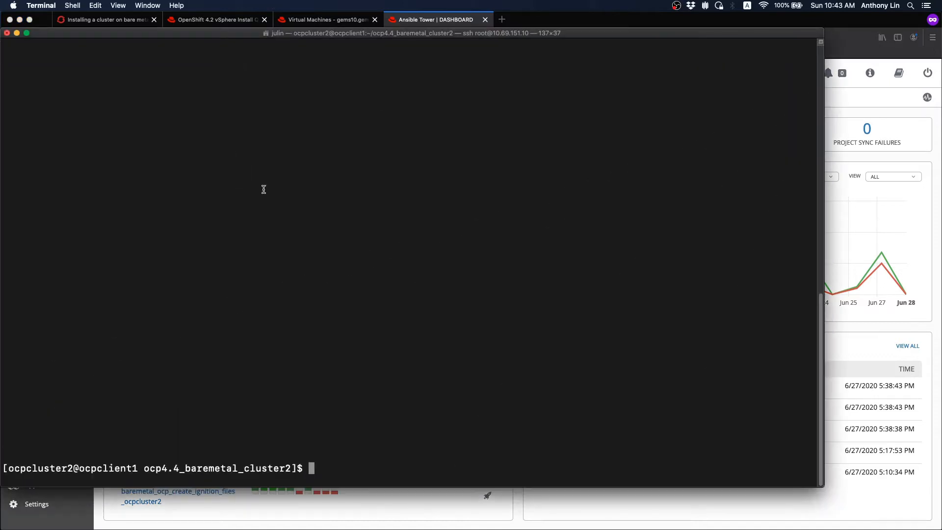
- Clear the terminal, list the cluster directory's files with ll, and print the working directory
type("clear")
key("Return")
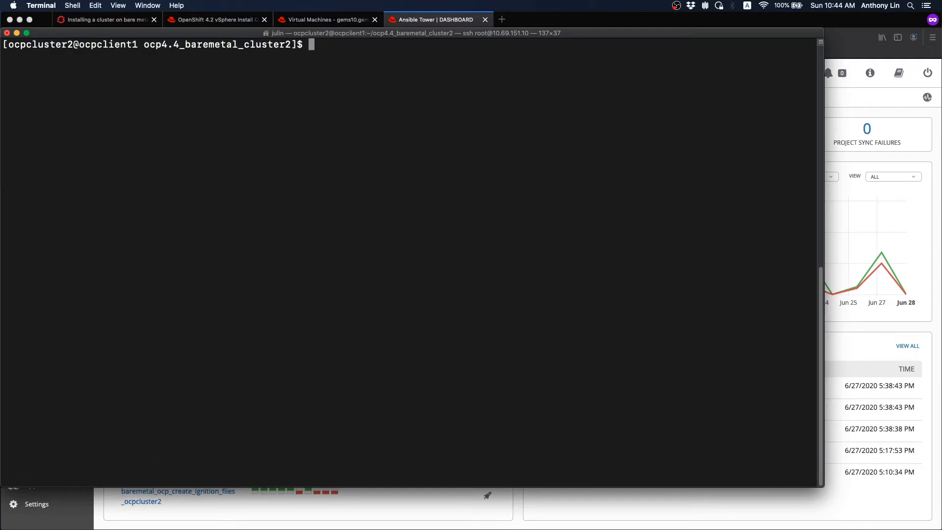
type("ll")
key("Return")
type("pwd")
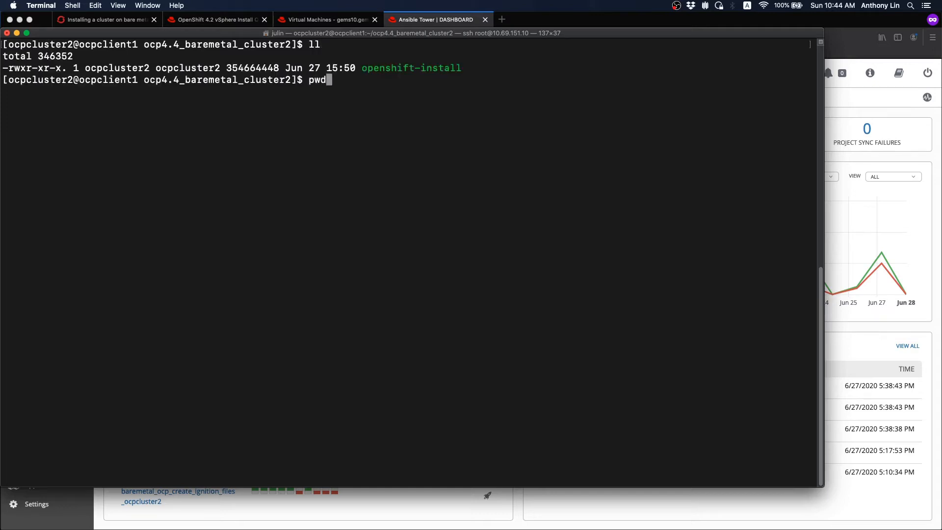
key("Return")
key("Return")
key("Return")
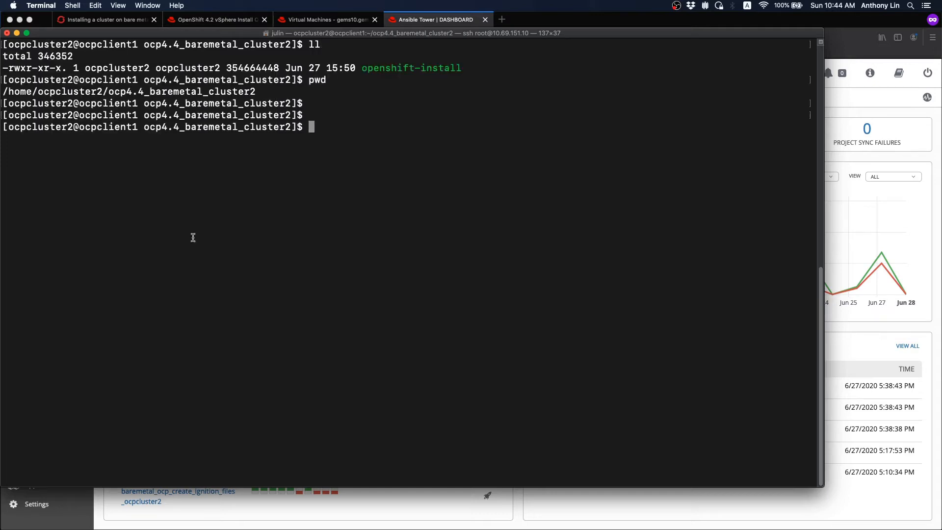
- Highlight the cluster directory path and the openshift-install file name, then minimize Terminal
left_click_drag(109, 92, 263, 88)
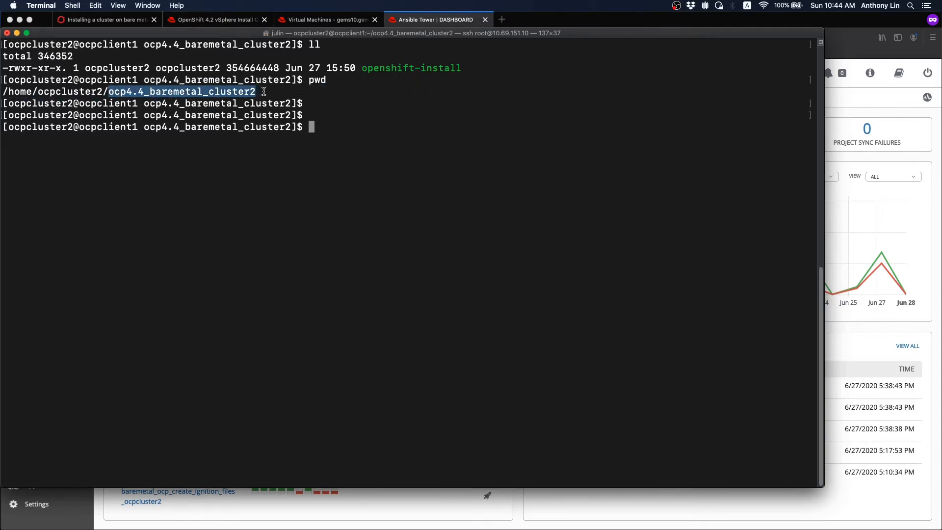
left_click(460, 160)
left_click_drag(362, 72, 461, 71)
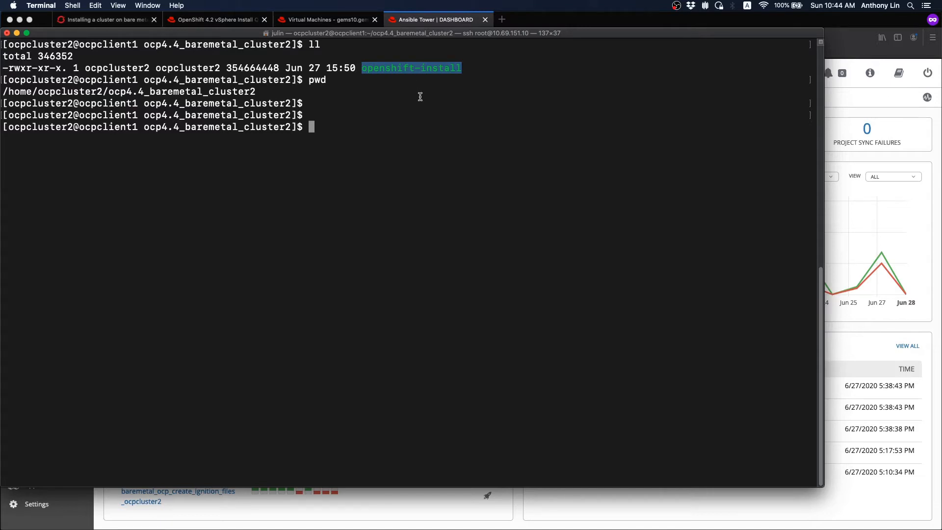
left_click(434, 143)
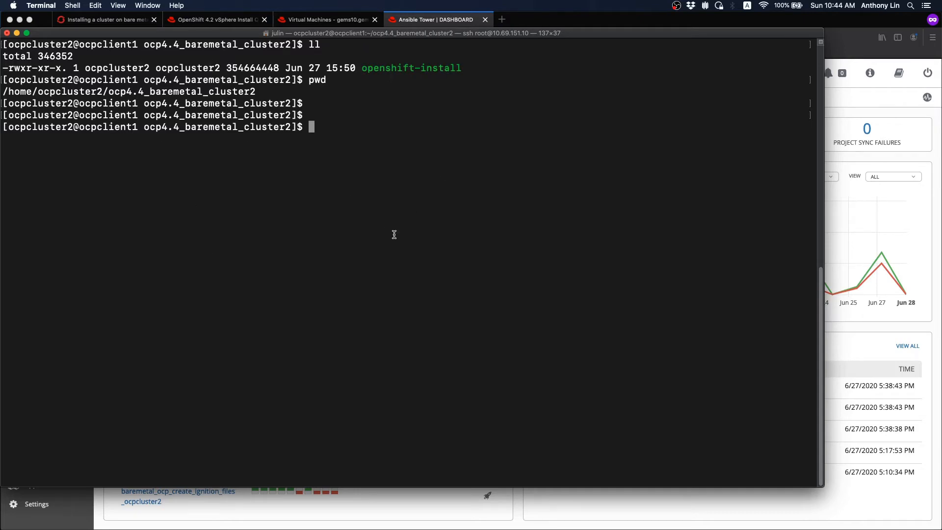
left_click(17, 33)
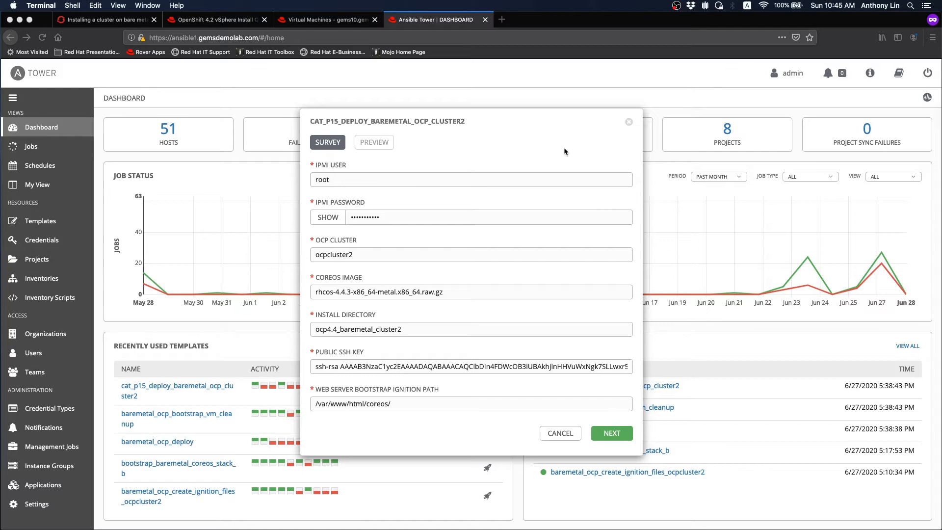
- Preview the survey's extra variables and launch the cat_p15_deploy_baremetal_ocp_cluster2 workflow as job 2188
left_click(611, 433)
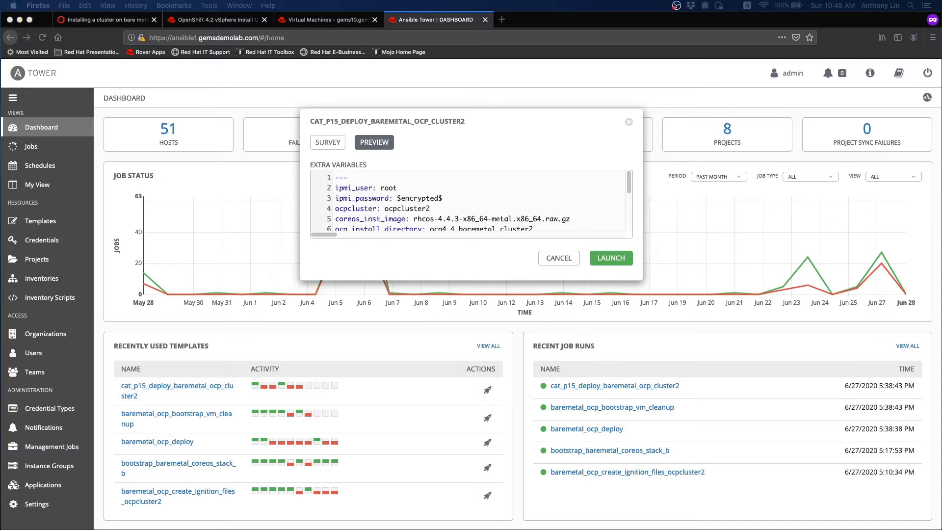
left_click(613, 261)
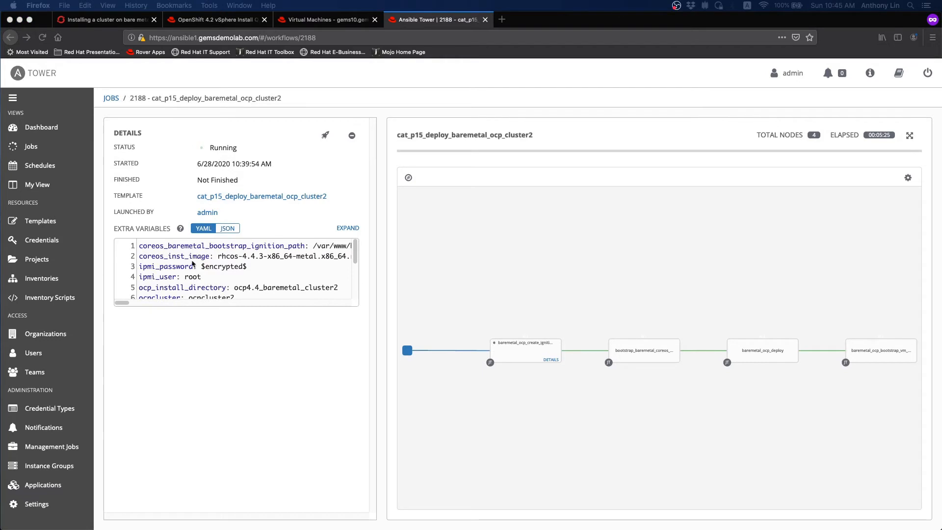
- Highlight the first extra variables in the workflow job summary
left_click(153, 251)
left_click_drag(138, 245, 305, 288)
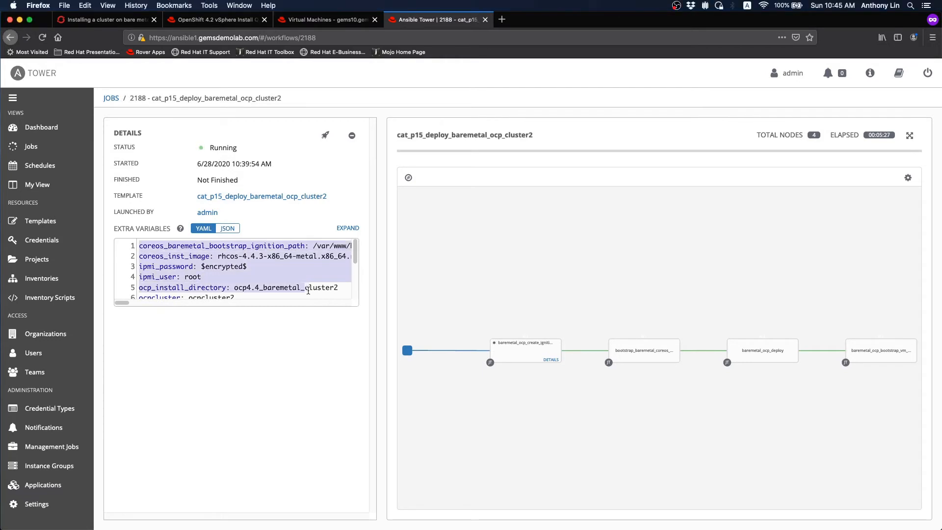
mouse_move(355, 260)
left_mouse_down()
mouse_move(356, 301)
mouse_move(356, 255)
left_mouse_up()
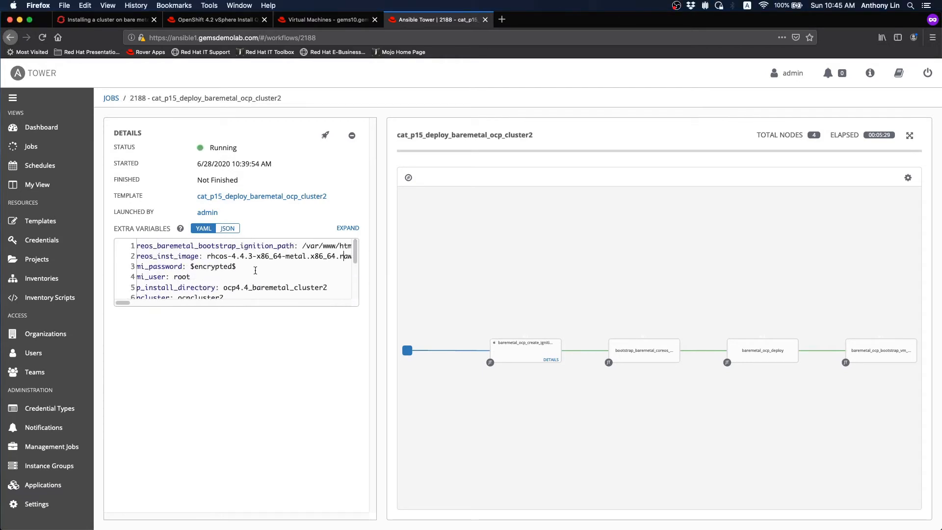
- Review the successful ignition-files job 2189 log, then switch to the host's Virtual Machines list
left_click(550, 361)
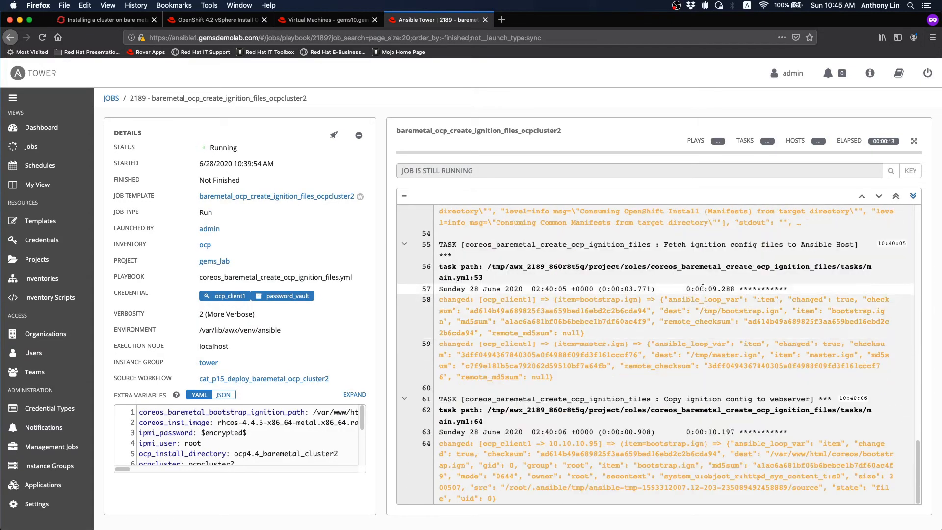
left_click_drag(917, 467, 902, 241)
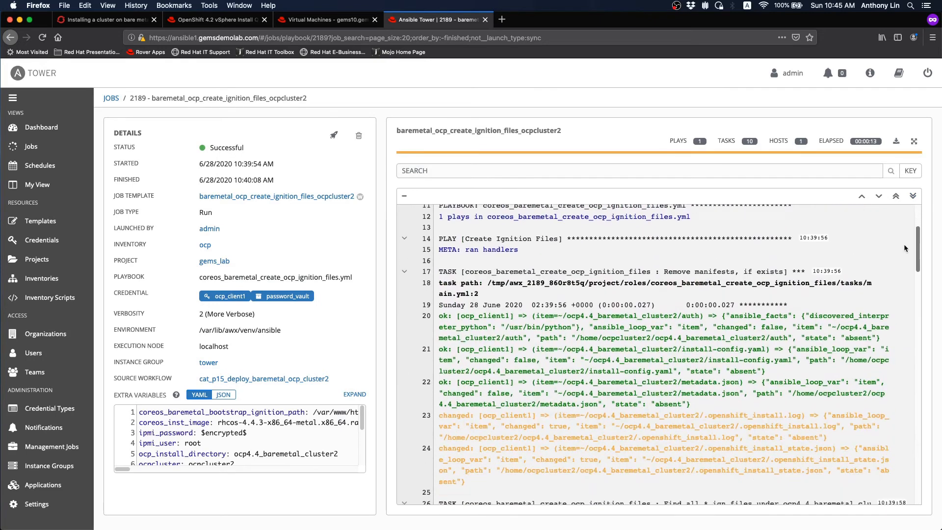
left_click_drag(918, 262, 920, 303)
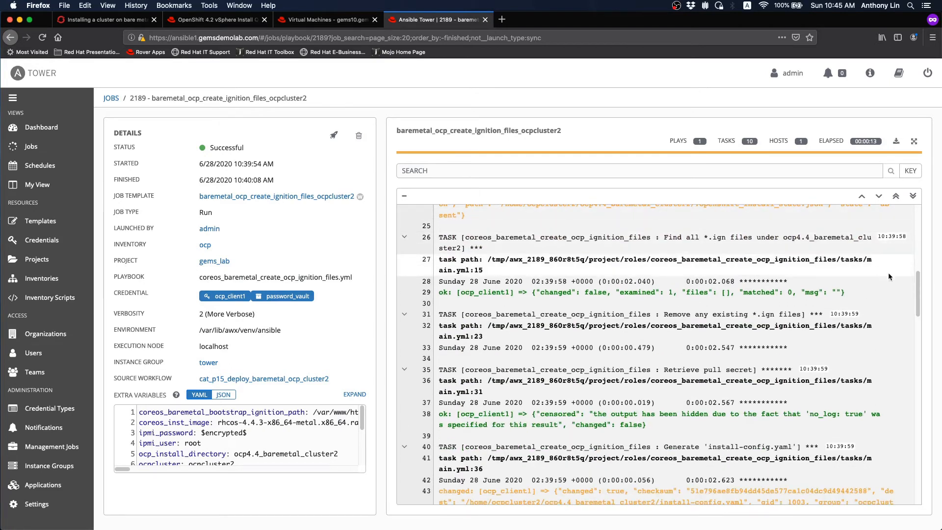
left_click_drag(918, 294, 928, 493)
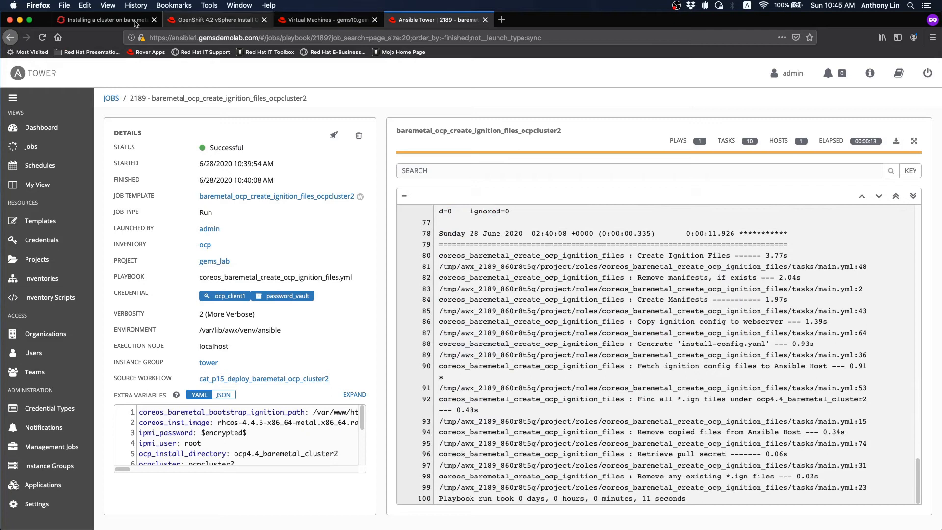
left_click(10, 37)
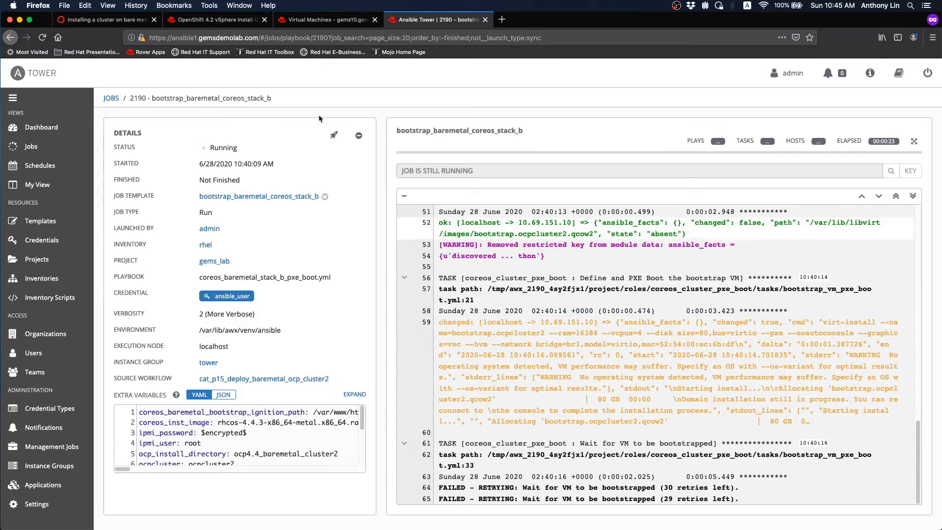
left_click(307, 20)
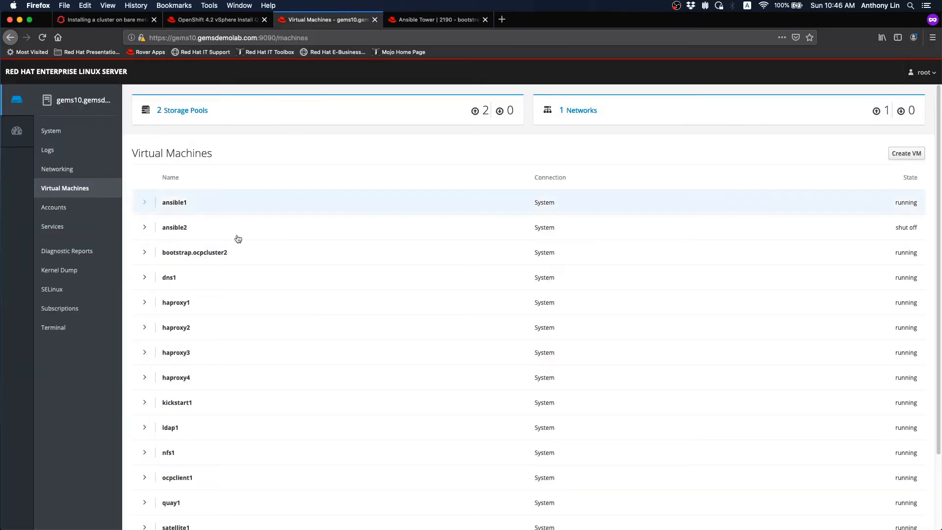
- Expand bootstrap.ocpcluster2 and show its VNC graphics console with the kernel boot messages
left_click(144, 252)
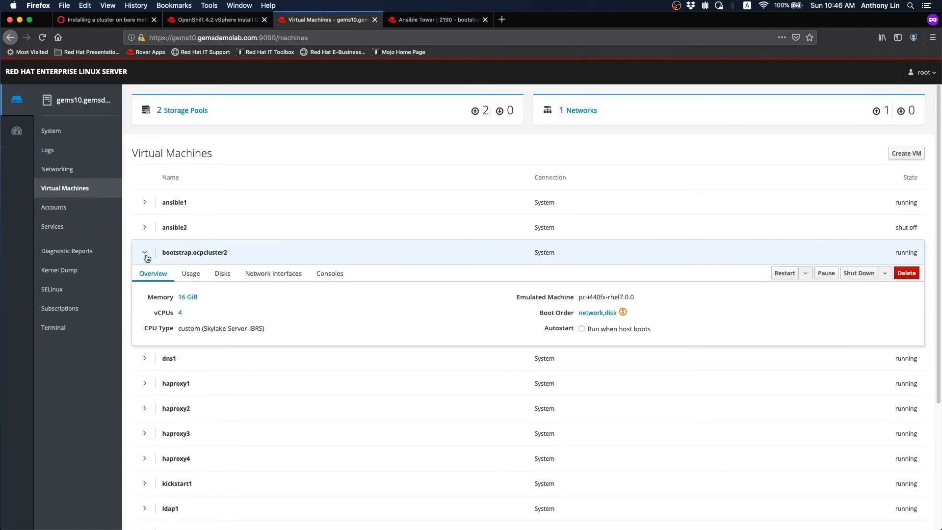
left_click(329, 273)
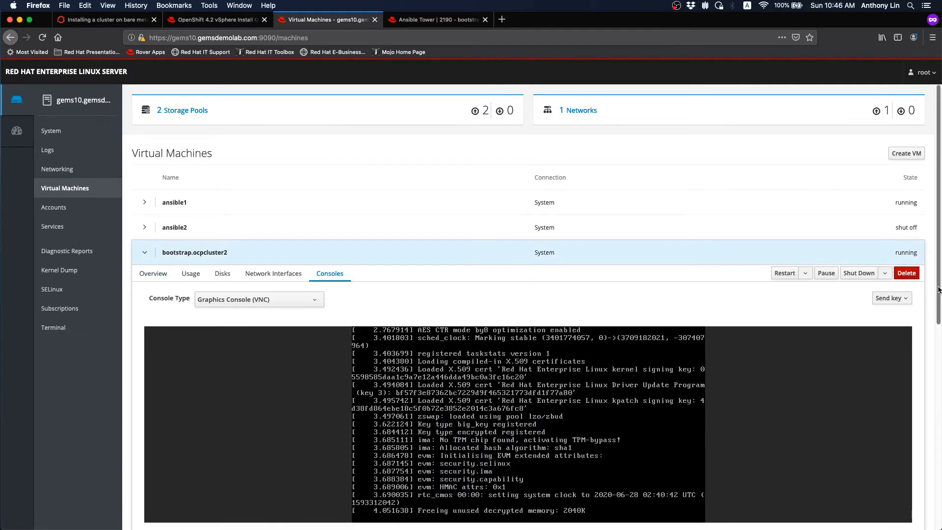
scroll(938, 289, "down", 3)
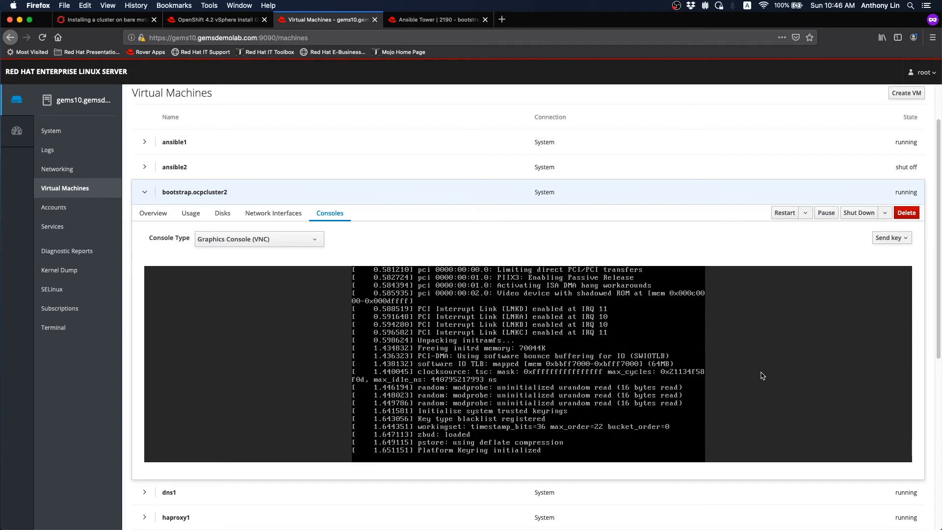
left_click(438, 20)
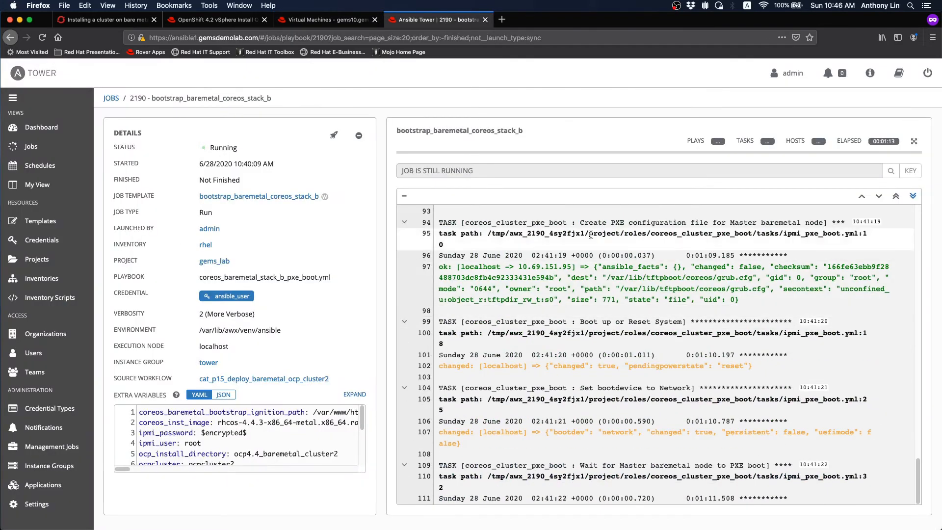
left_click_drag(917, 481, 925, 371)
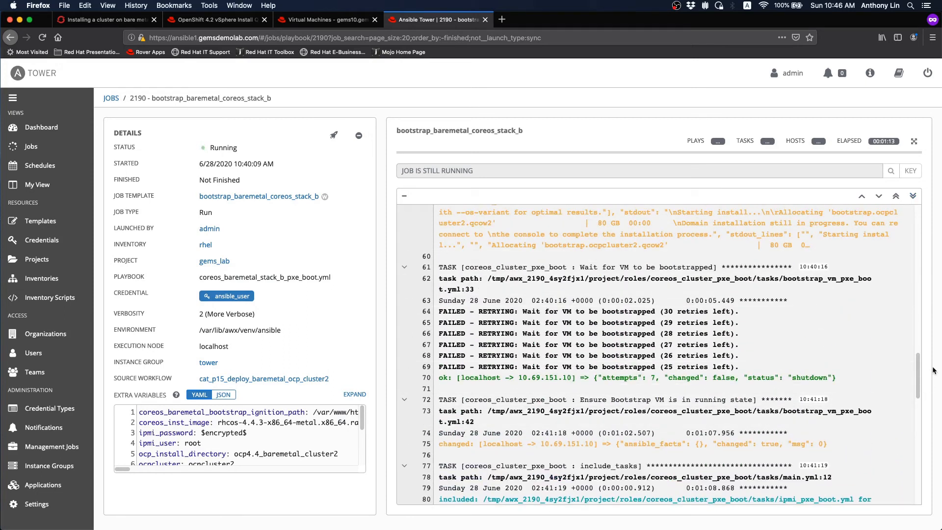
left_click_drag(918, 376, 918, 392)
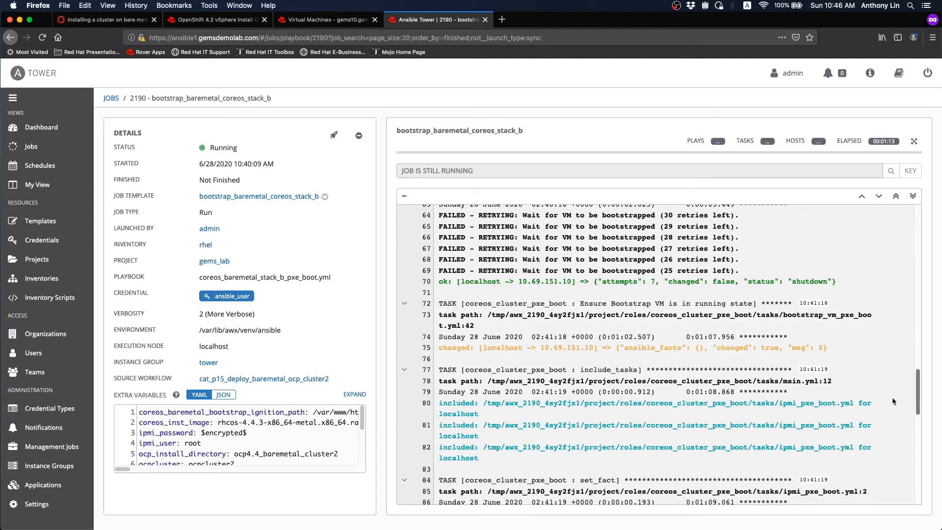
left_click_drag(917, 398, 916, 493)
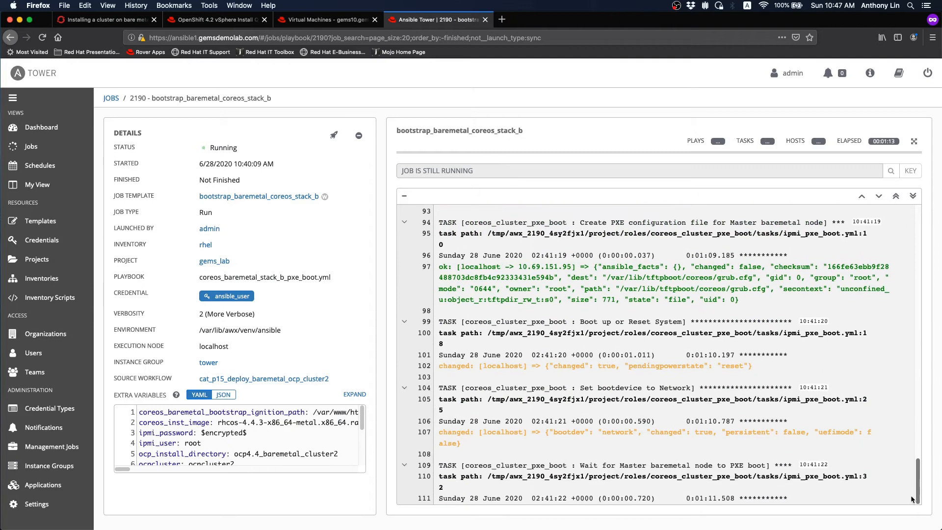
left_click(326, 20)
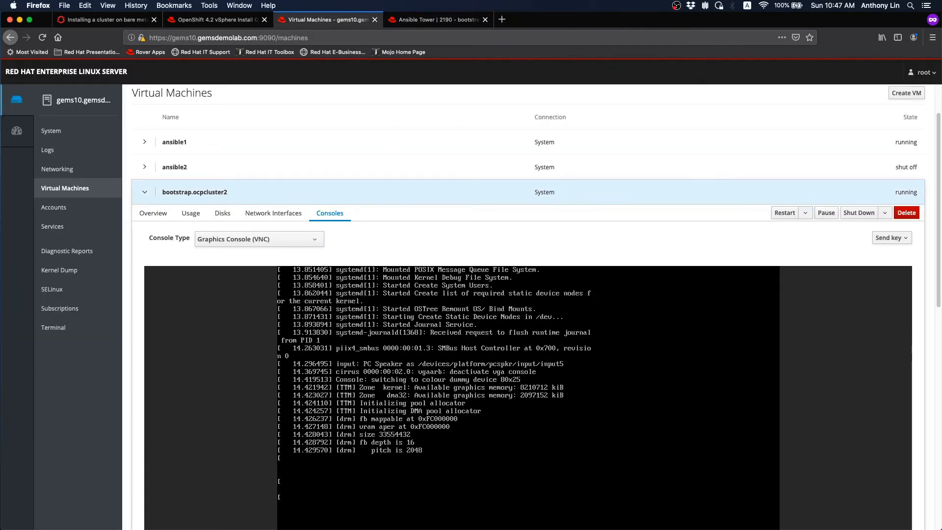
- Restore the 10.69.151.107 Safari KVM console, enlarge it, and place it on the screen's right side
left_click(1, 319)
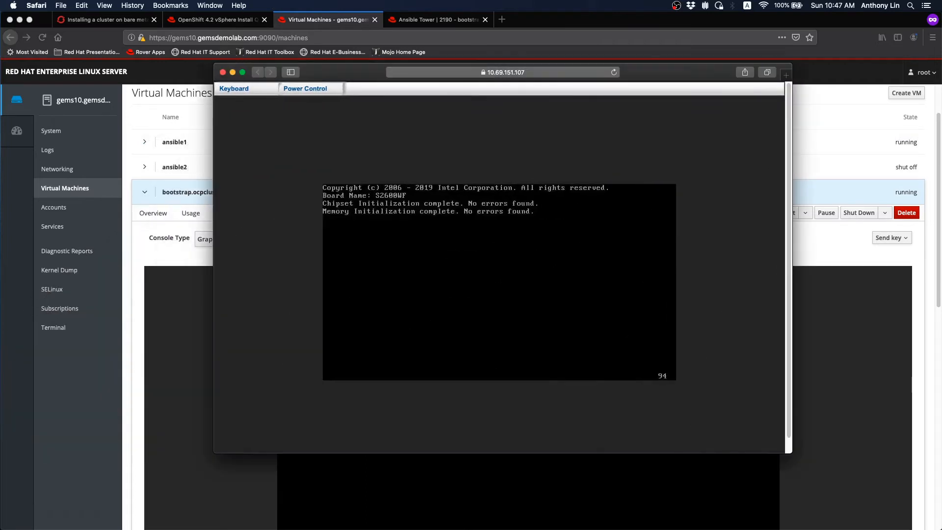
left_click_drag(673, 76, 461, 26)
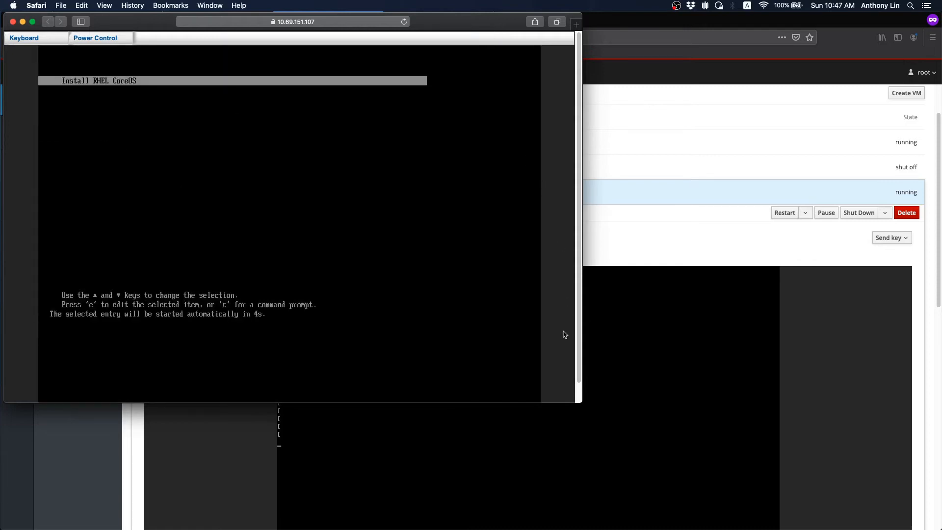
left_click_drag(582, 404, 564, 422)
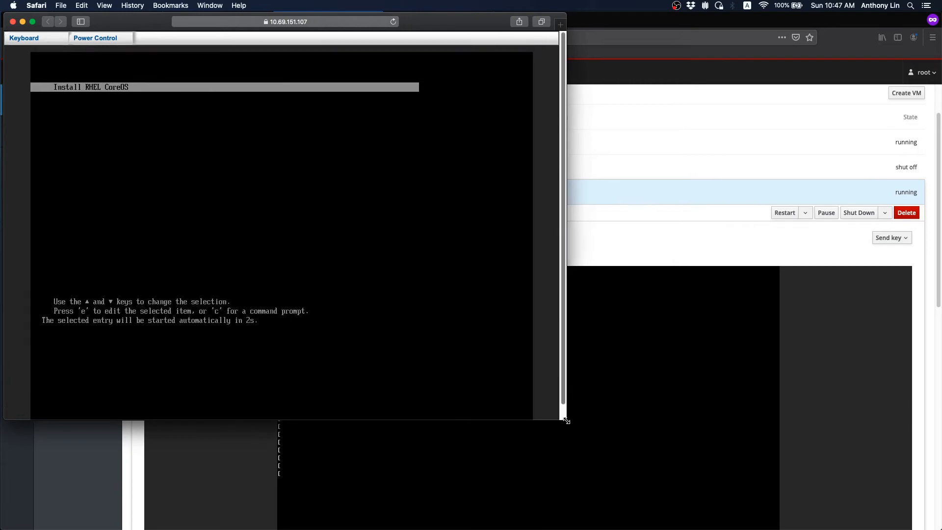
left_click_drag(443, 31, 820, 29)
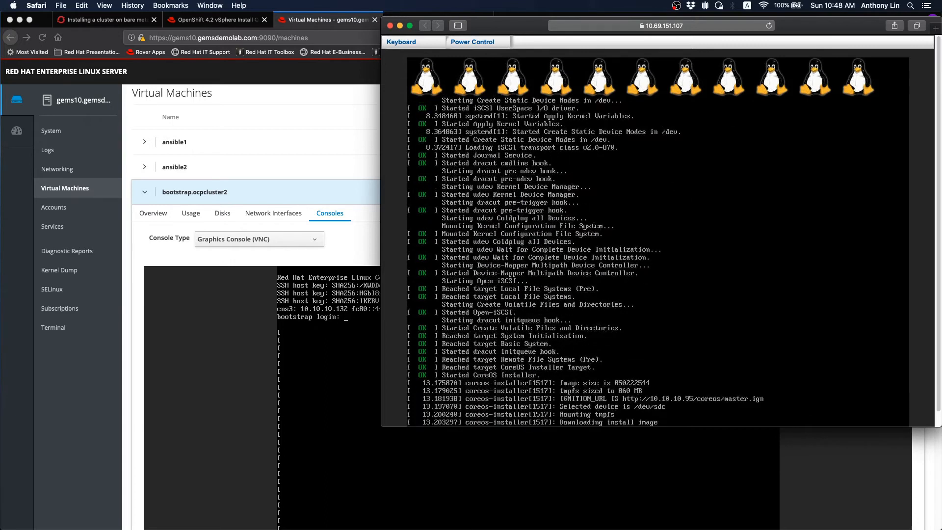
scroll(938, 421, "down", 1)
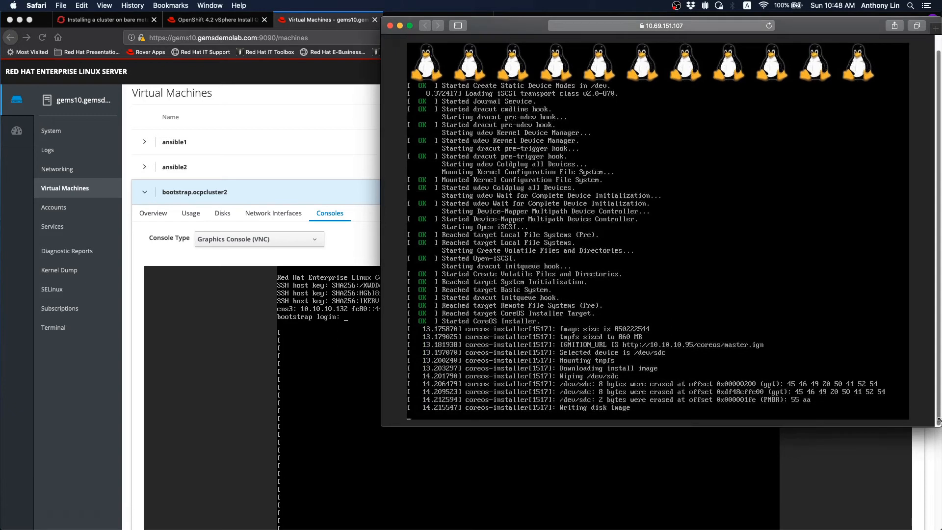
left_click_drag(913, 427, 919, 465)
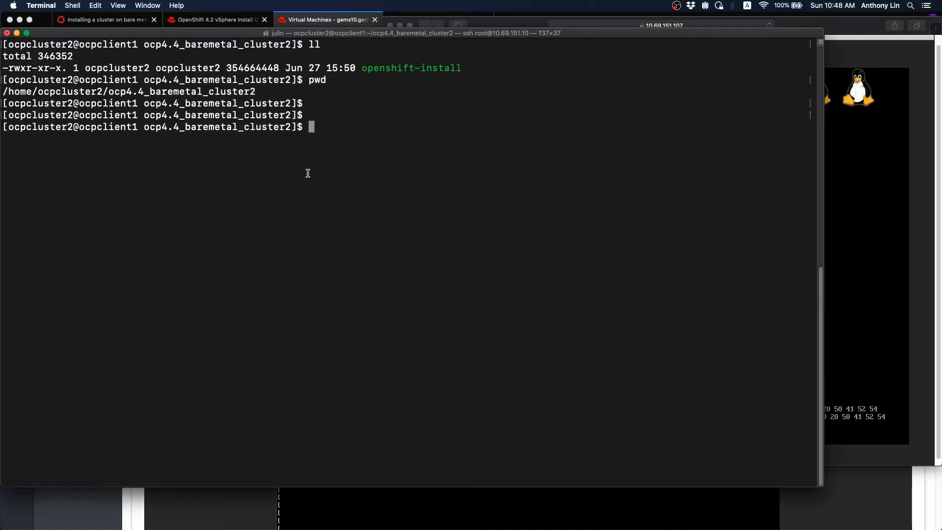
type("ls")
key("Return")
type("ll")
key("Return")
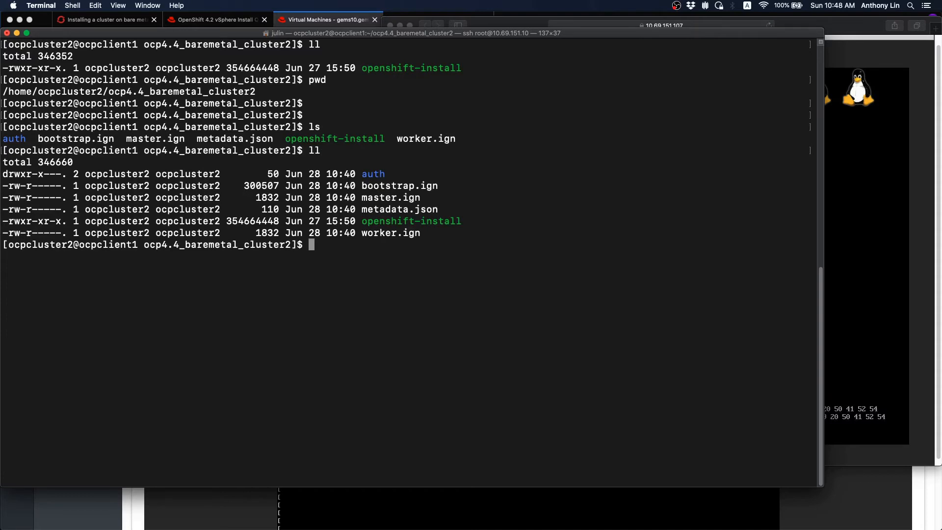
type("ssh")
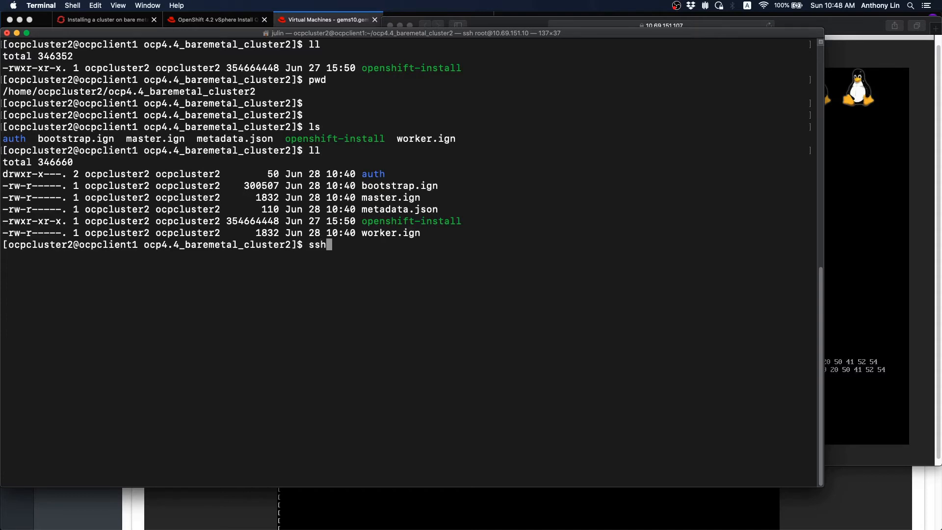
type(" core@10.10.10.")
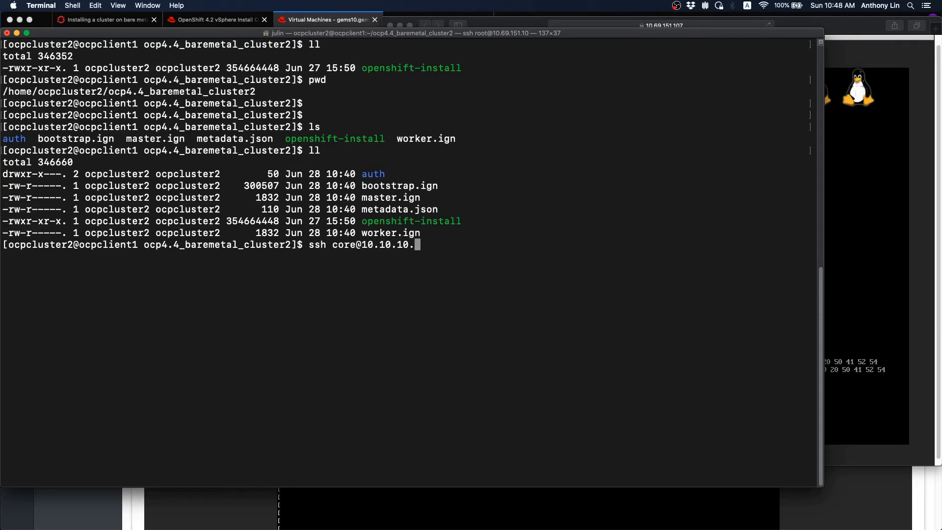
type("132")
key("Return")
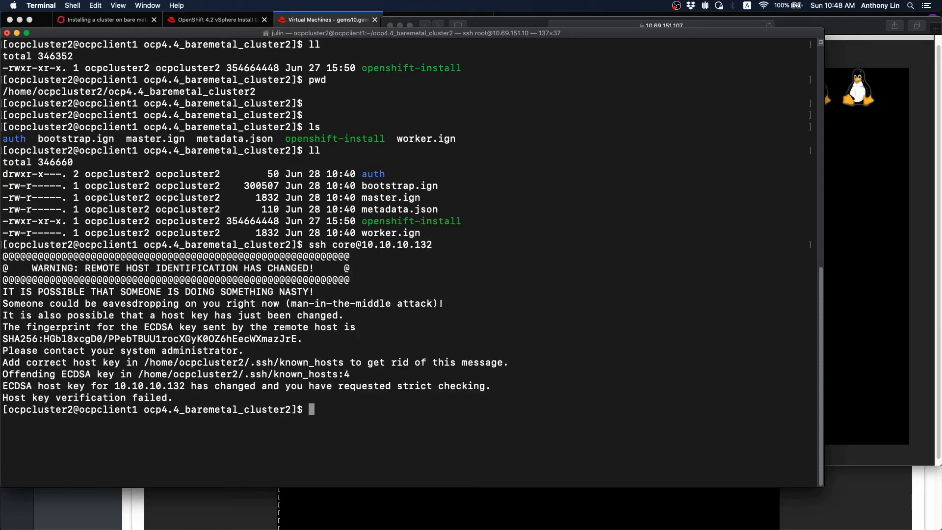
- Empty the stale known_hosts file named in the warning and retry the ssh connection
left_click_drag(145, 363, 344, 363)
key("super+c")
type(">")
key("super+v")
key("Return")
key("Up")
key("Up")
key("Return")
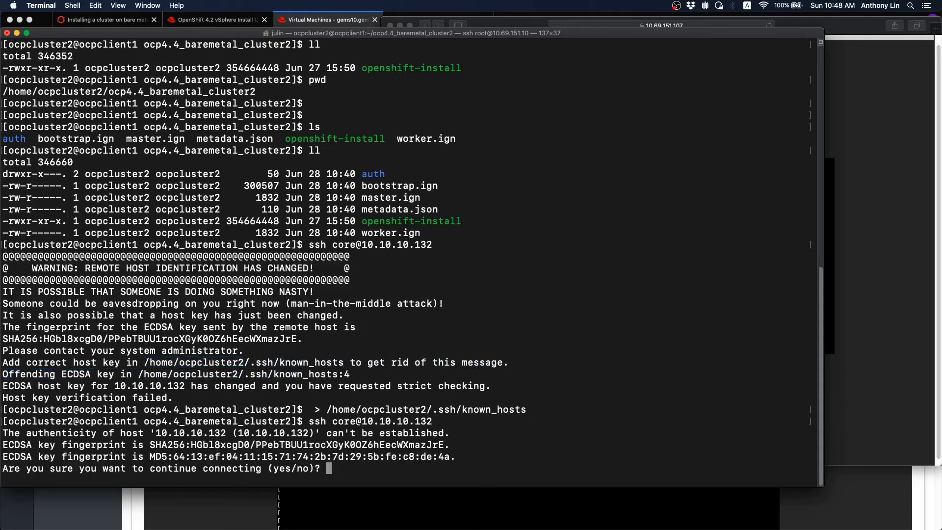
- Accept the host key and follow the log with journalctl -b -f -u bootkube.service
type("yes")
key("Return")
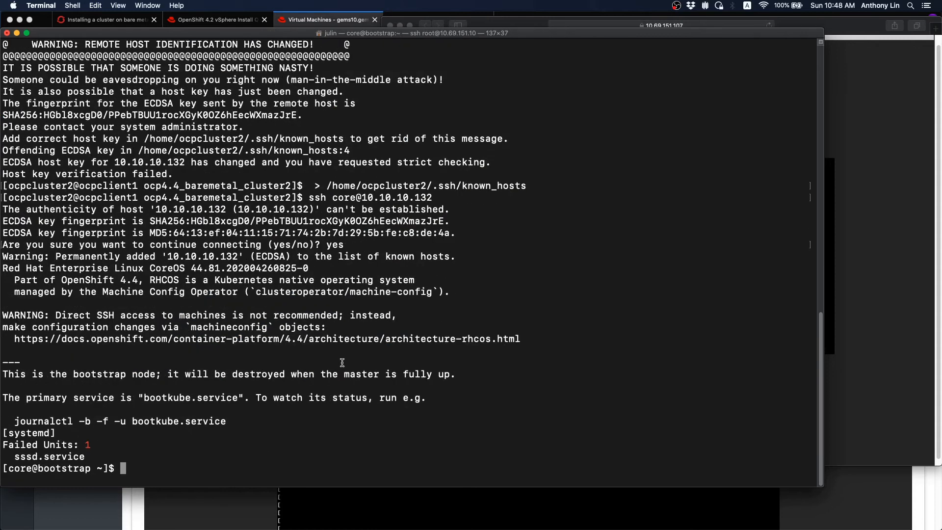
left_click_drag(16, 422, 227, 424)
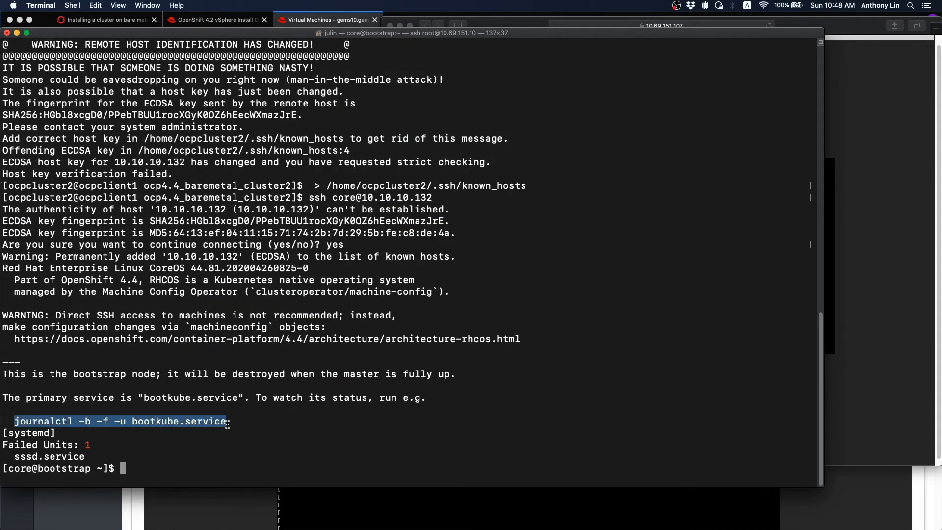
type("journalctl -b -f -u bootkube.service")
key("Return")
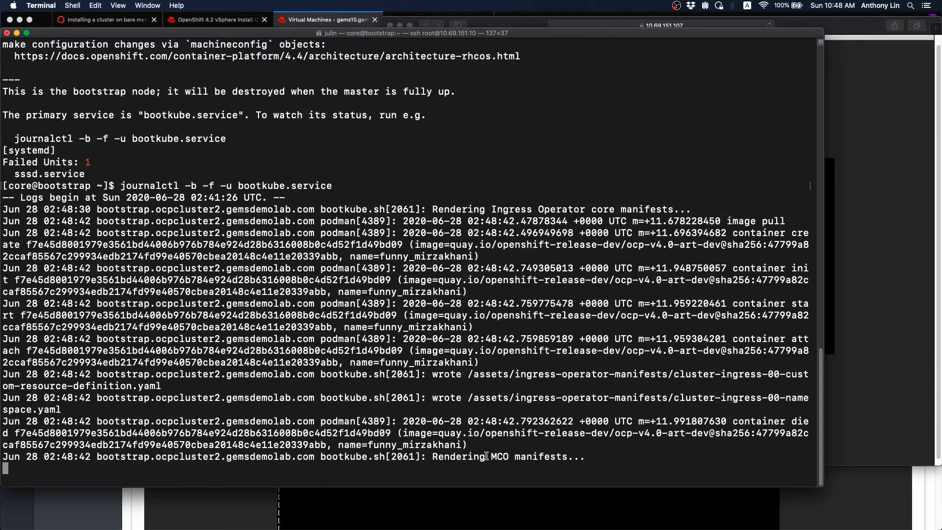
left_click_drag(434, 457, 586, 457)
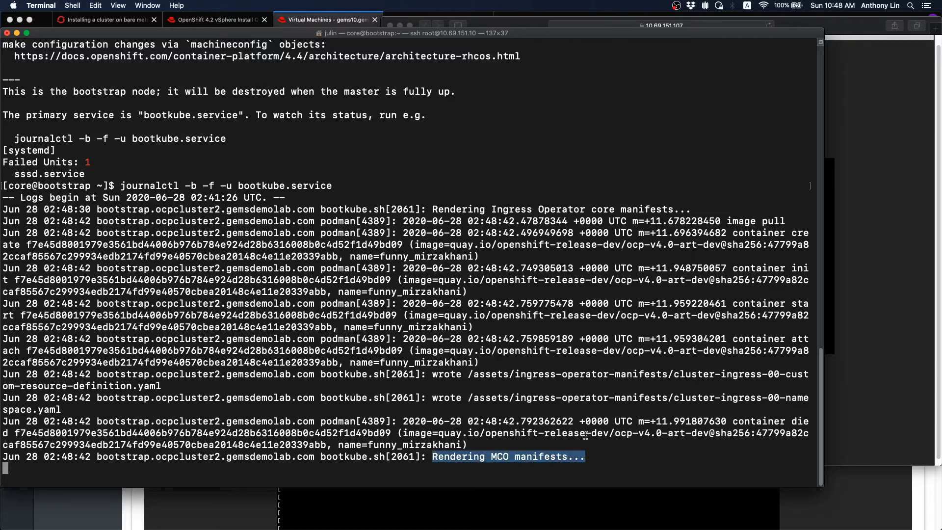
left_click(576, 315)
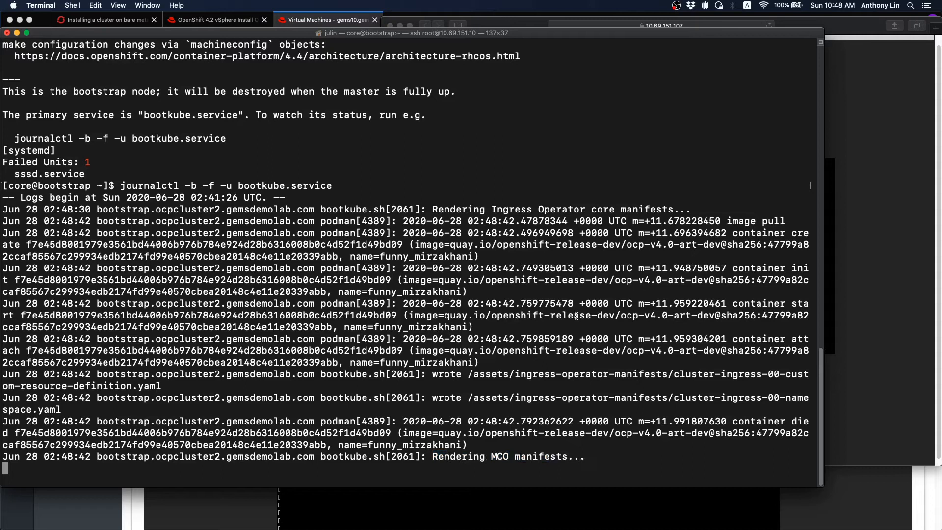
left_click_drag(725, 219, 783, 220)
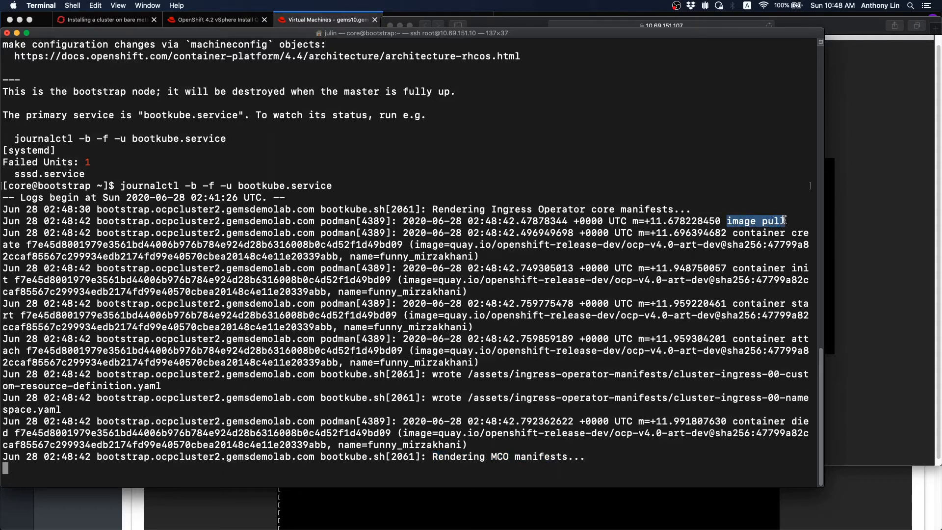
left_click(468, 334)
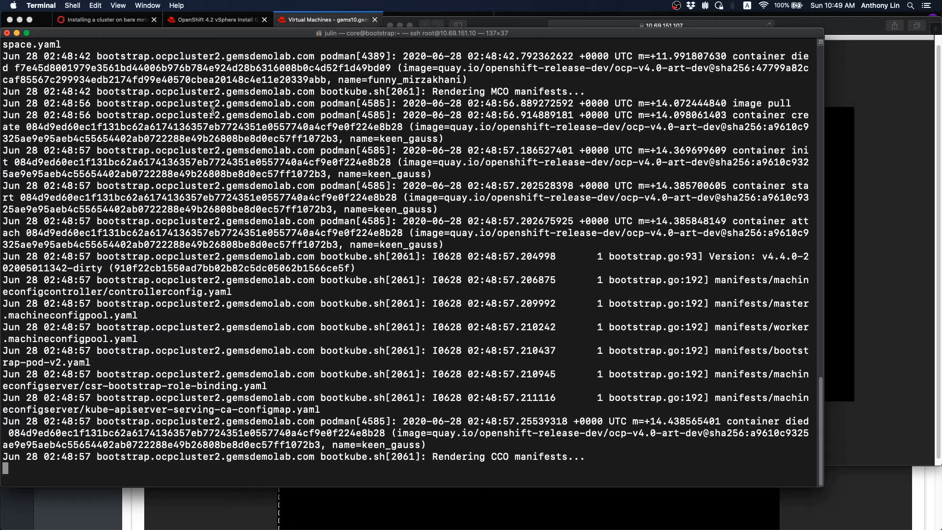
- Minimize Terminal and the KVM console, returning to Ansible Tower's job 2190 log
left_click(17, 33)
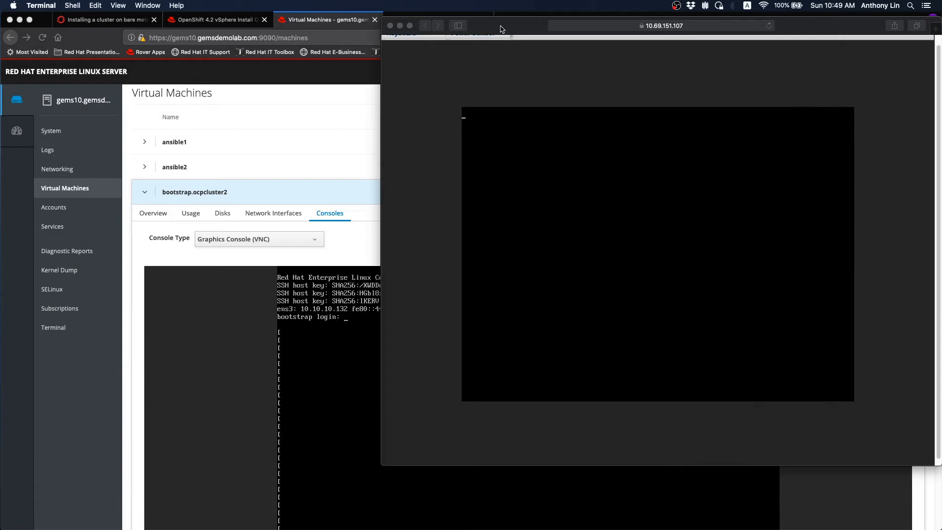
left_click_drag(496, 28, 139, 28)
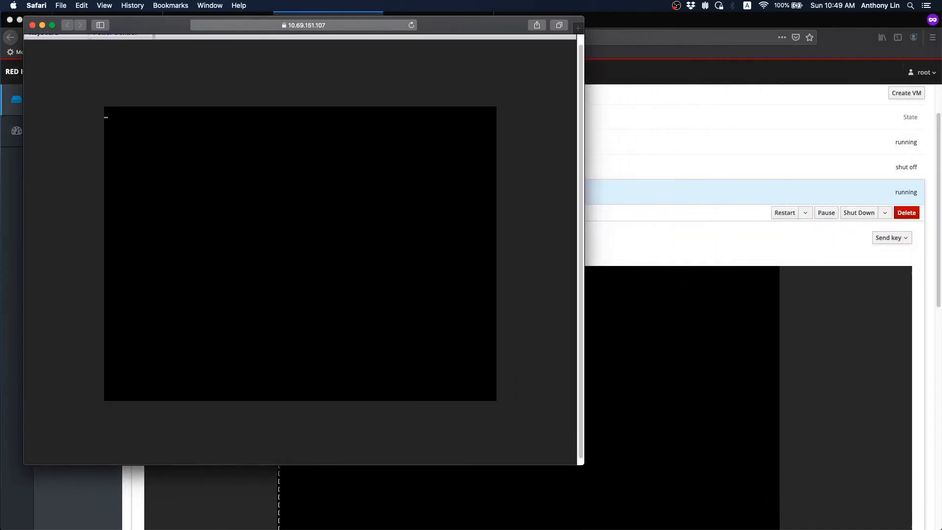
left_click(42, 25)
left_click(437, 20)
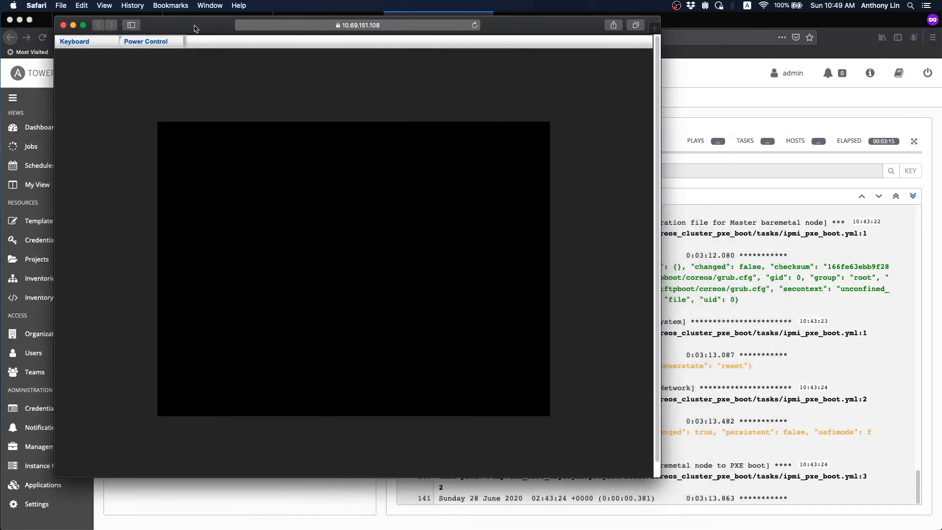
- Arrange the 10.69.151.107, .108 and .109 KVM console windows side by side
left_click_drag(195, 28, 186, 25)
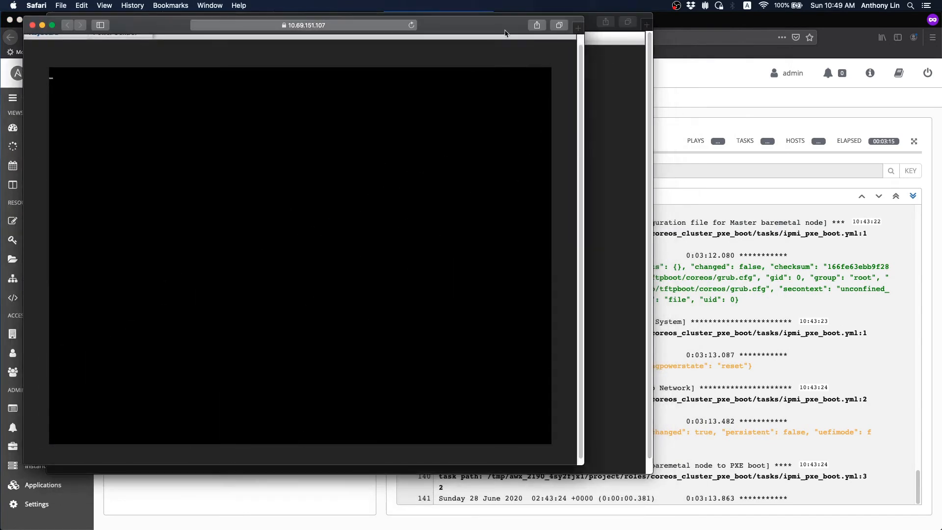
left_click_drag(486, 28, 824, 67)
left_click_drag(530, 22, 485, 20)
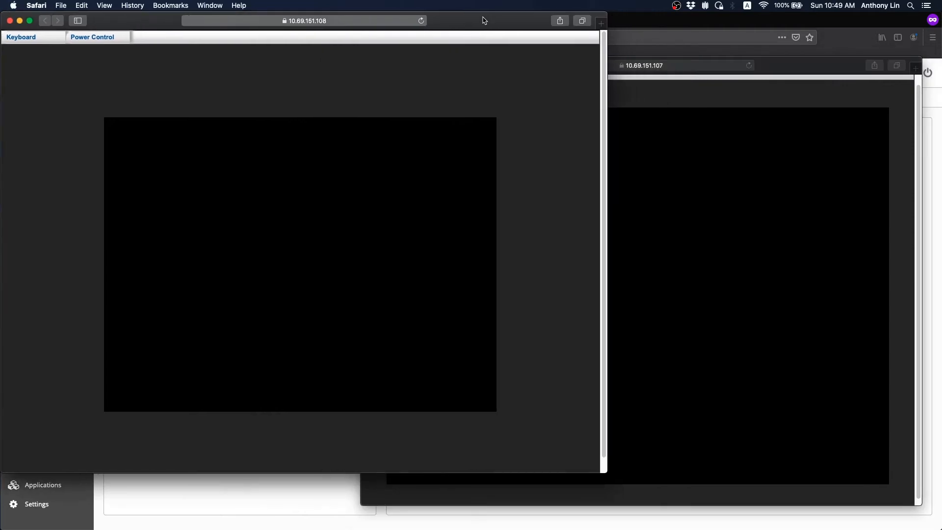
left_click_drag(791, 70, 815, 96)
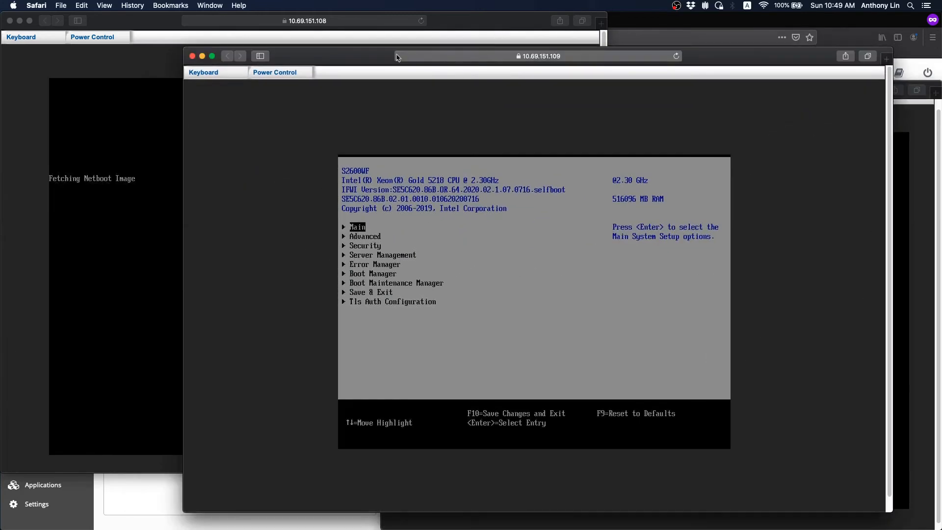
left_click_drag(364, 59, 365, 67)
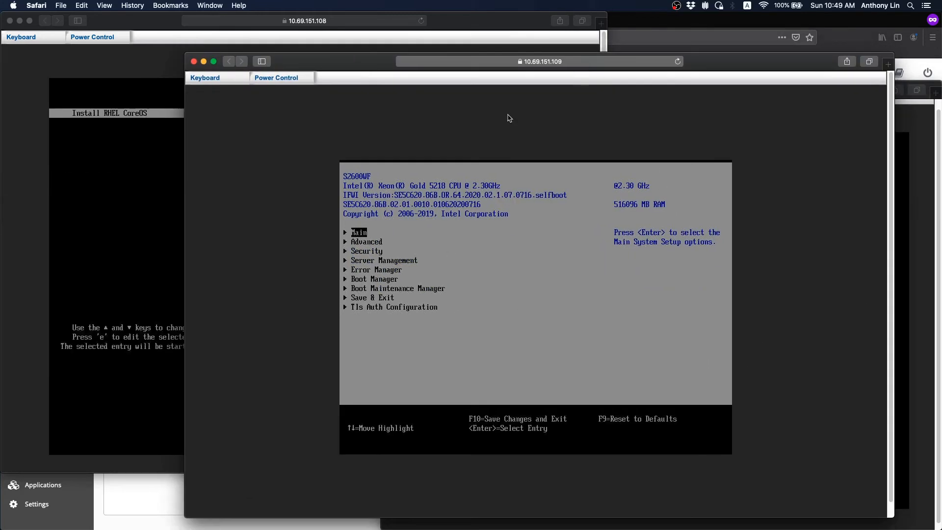
left_click_drag(307, 59, 349, 84)
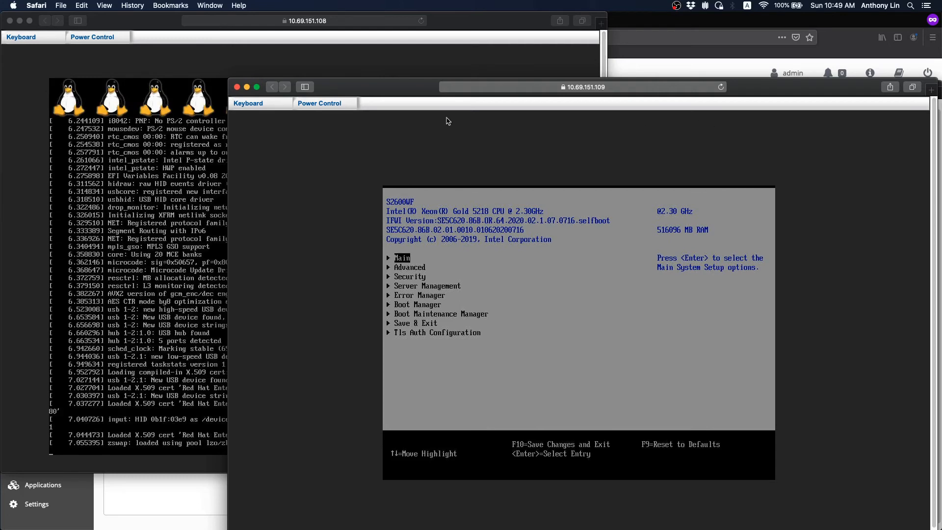
left_click_drag(393, 92, 392, 66)
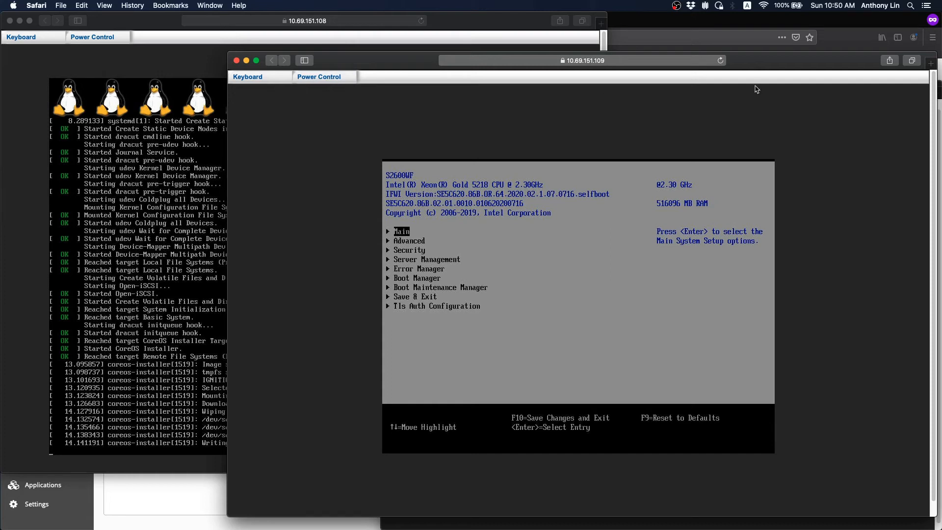
- Shrink the .109 console, minimize the .107 console at master-0 login, and move .109 up-left
left_click_drag(230, 52, 450, 91)
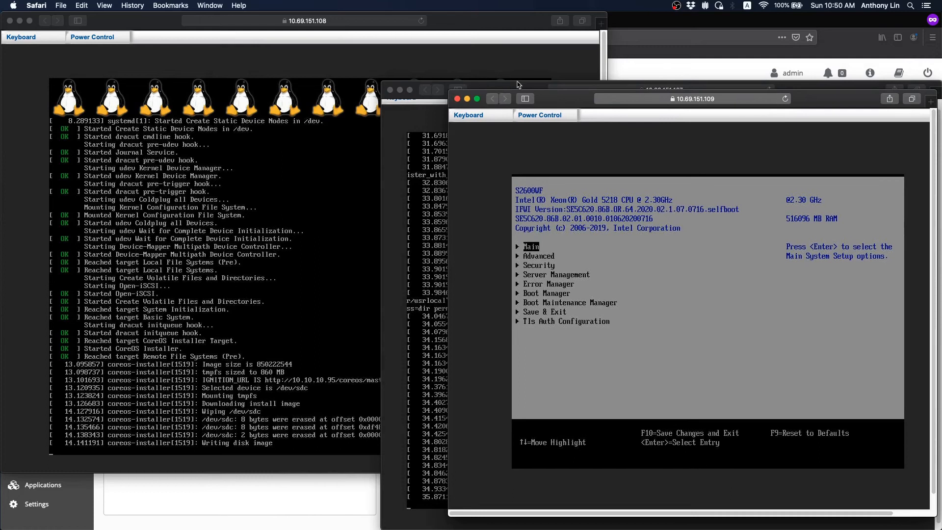
left_click_drag(520, 87, 472, 65)
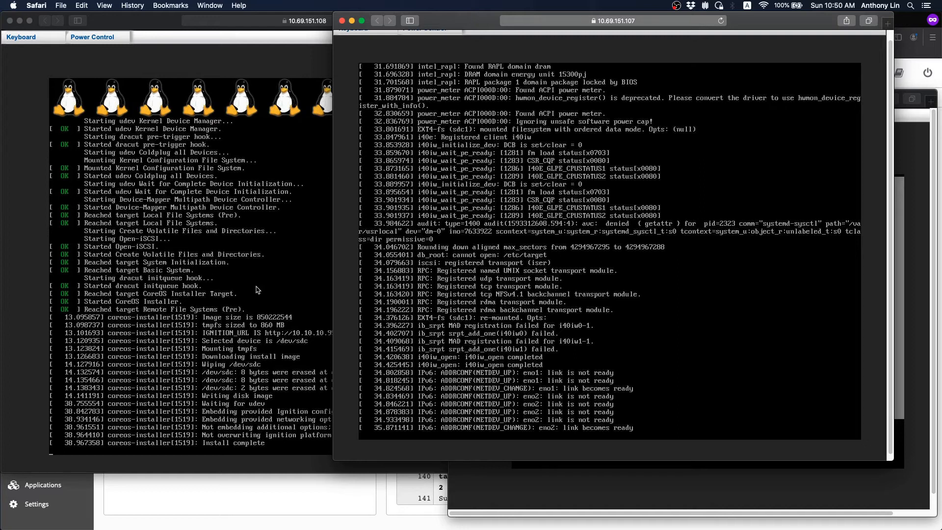
left_click(933, 99)
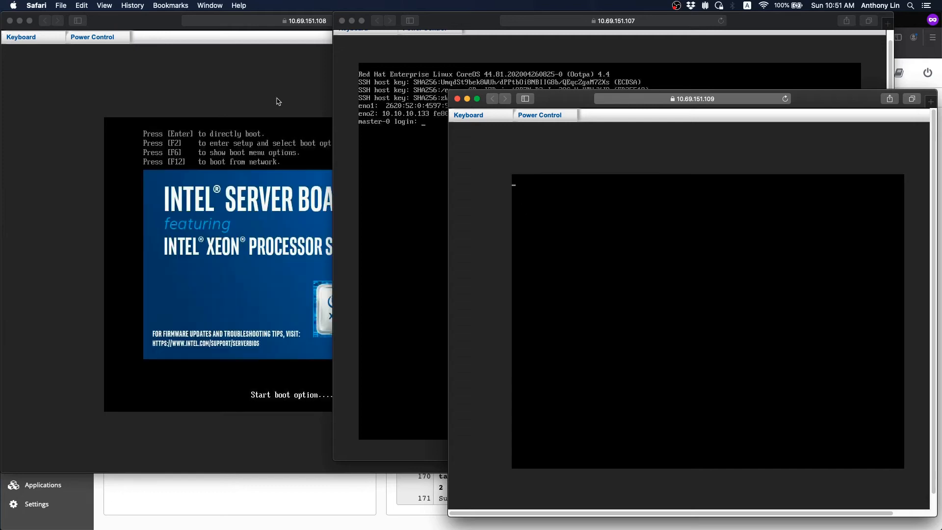
left_click(401, 39)
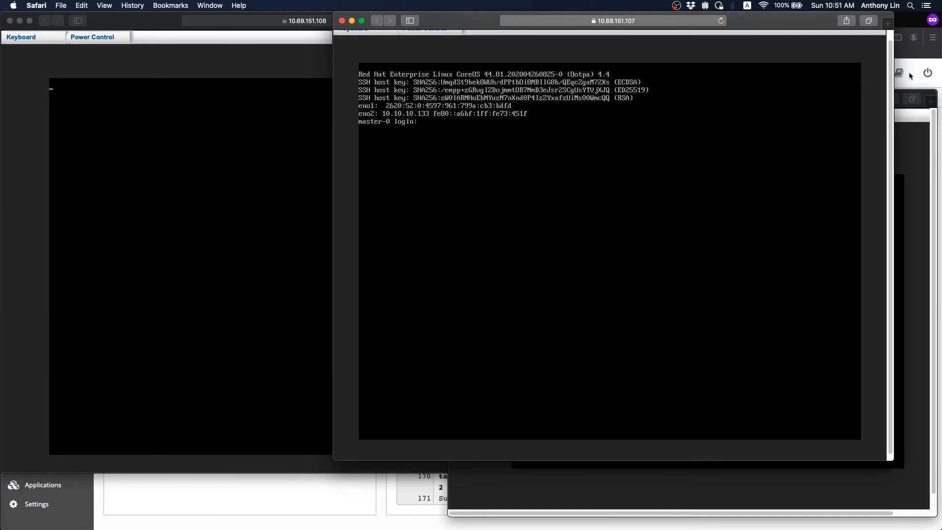
left_click_drag(890, 79, 890, 64)
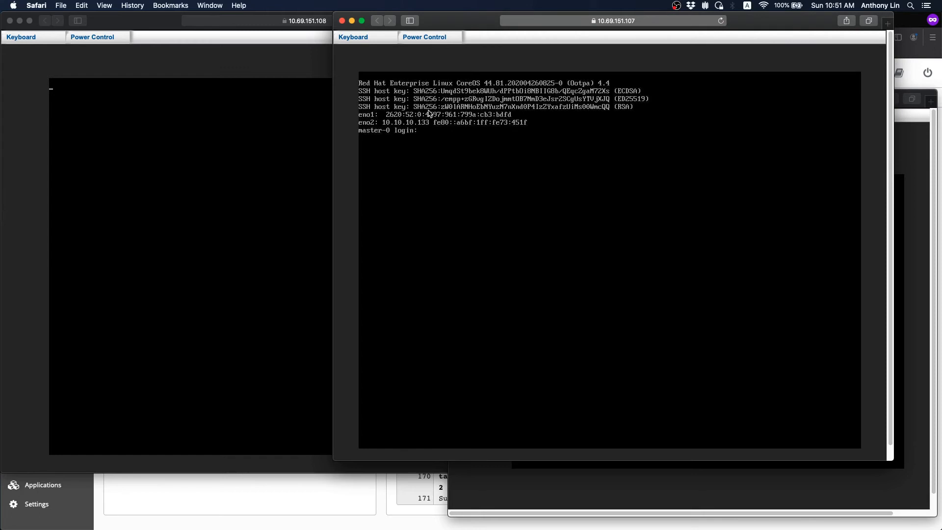
left_click(352, 21)
left_click_drag(828, 106, 815, 72)
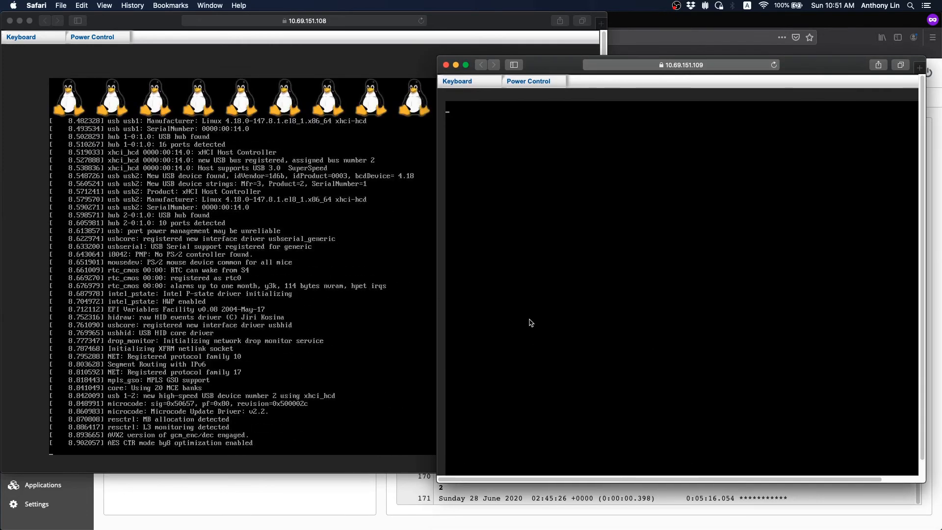
- Enlarge the .109 console and minimize the .108 console once it reaches the master-1 login
left_click(453, 24)
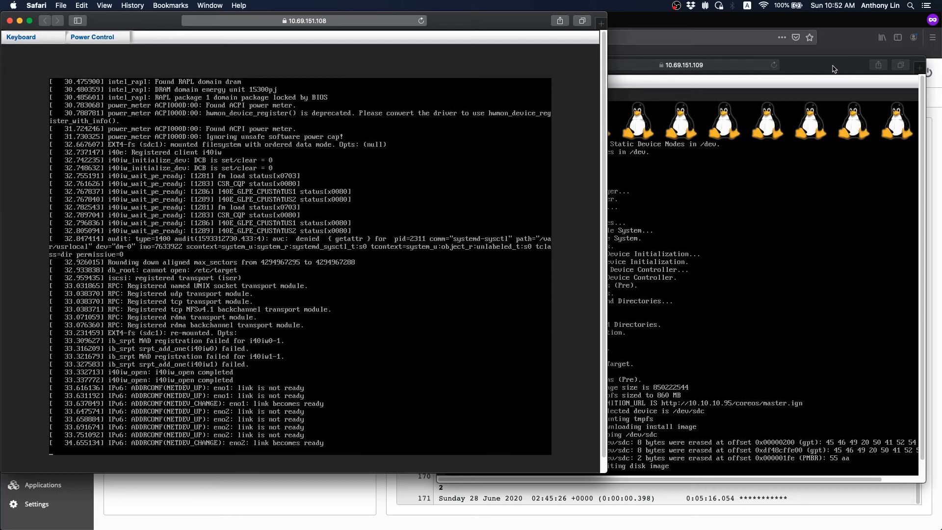
left_click_drag(832, 69, 829, 42)
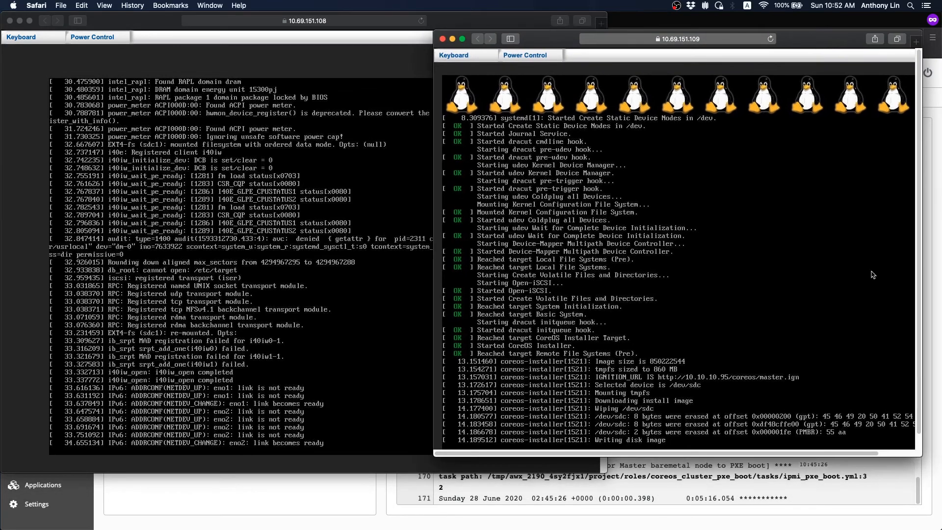
left_click_drag(913, 453, 939, 485)
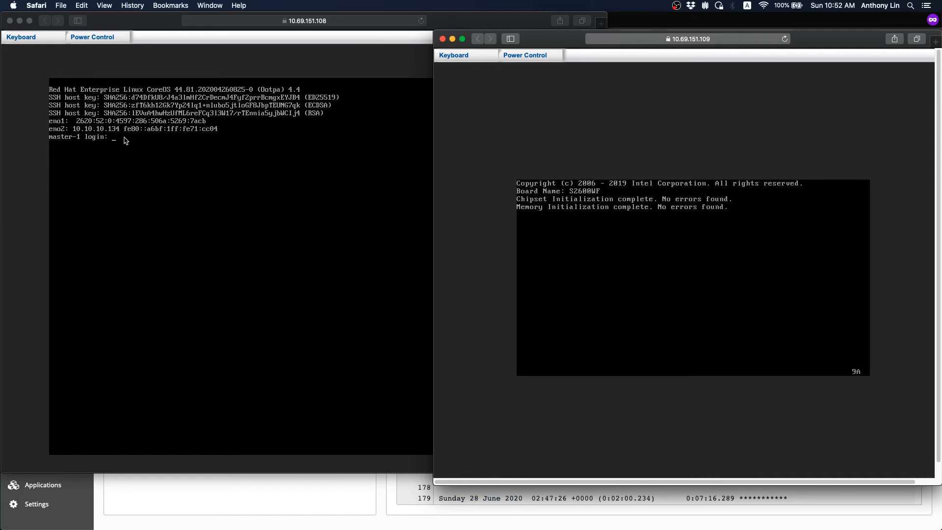
left_click(19, 21)
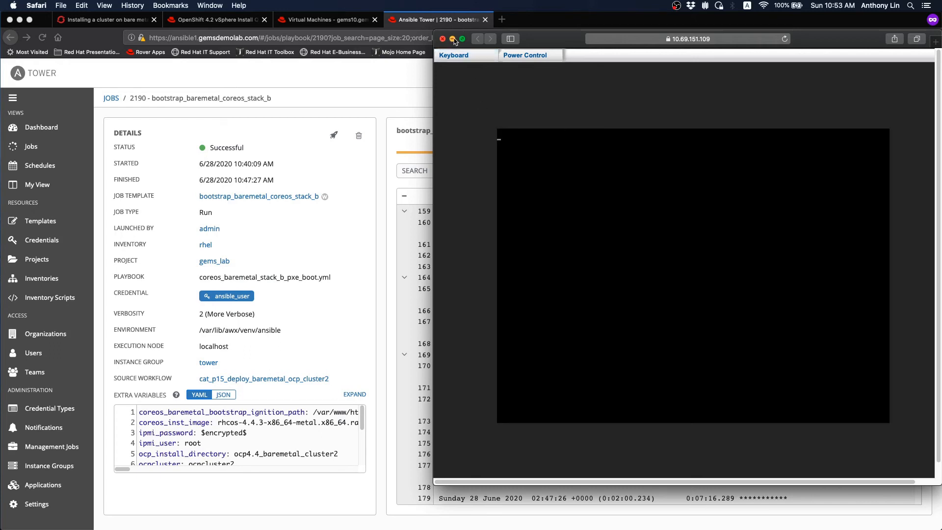
- Minimize the .109 console, view running job 2191 from workflow 2188, then return to Terminal
left_click(453, 39)
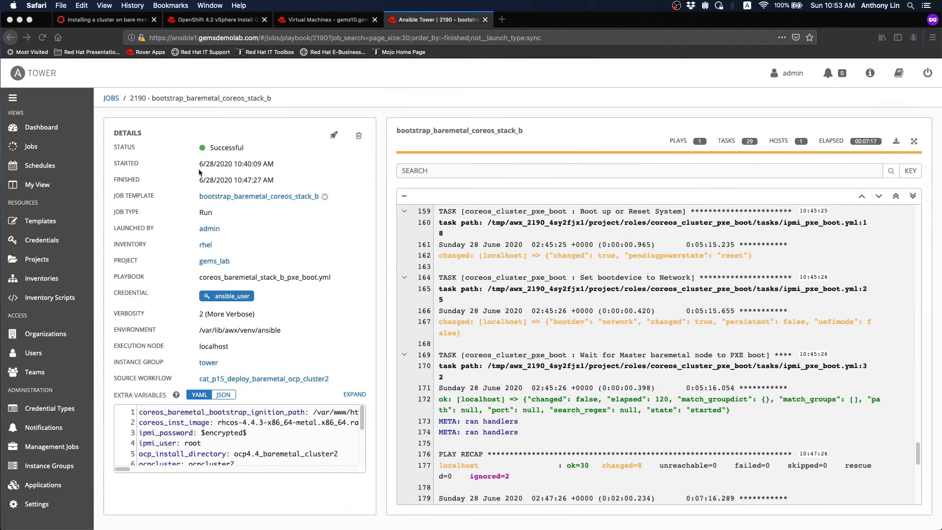
left_click(11, 38)
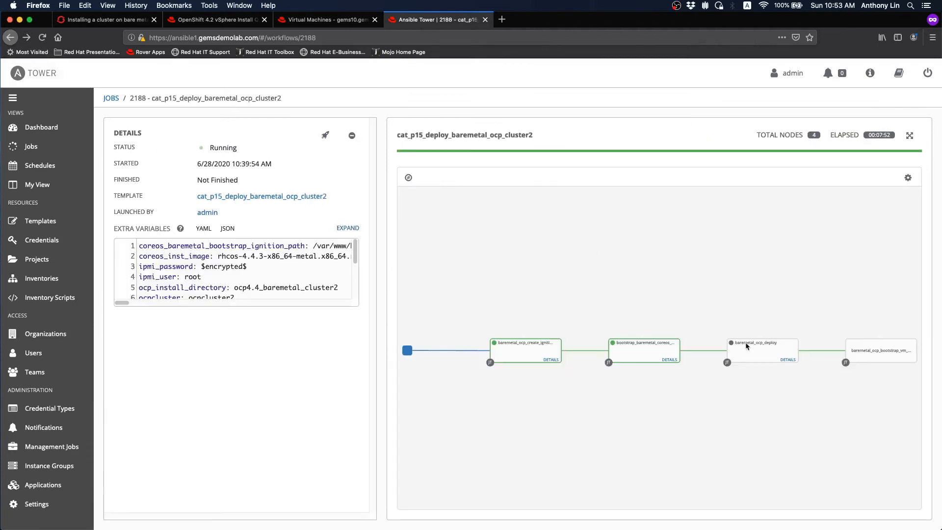
left_click(786, 360)
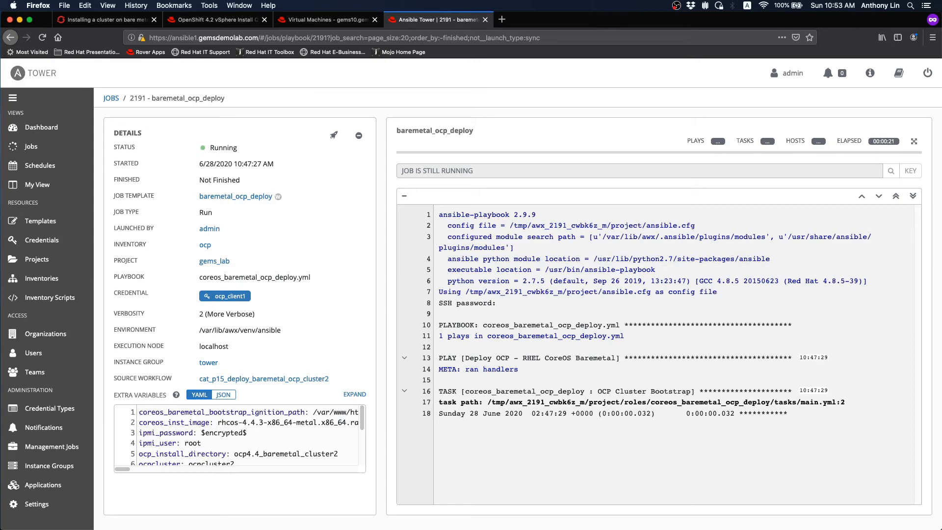
key("super+Tab")
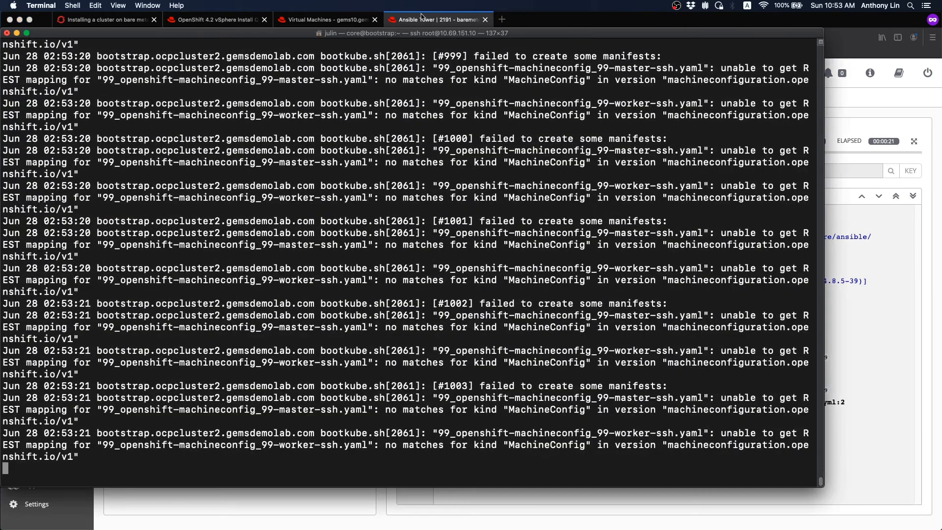
- Move Terminal up and restore the minimized 10.69.151.109 KVM console window
left_click_drag(541, 36, 541, 20)
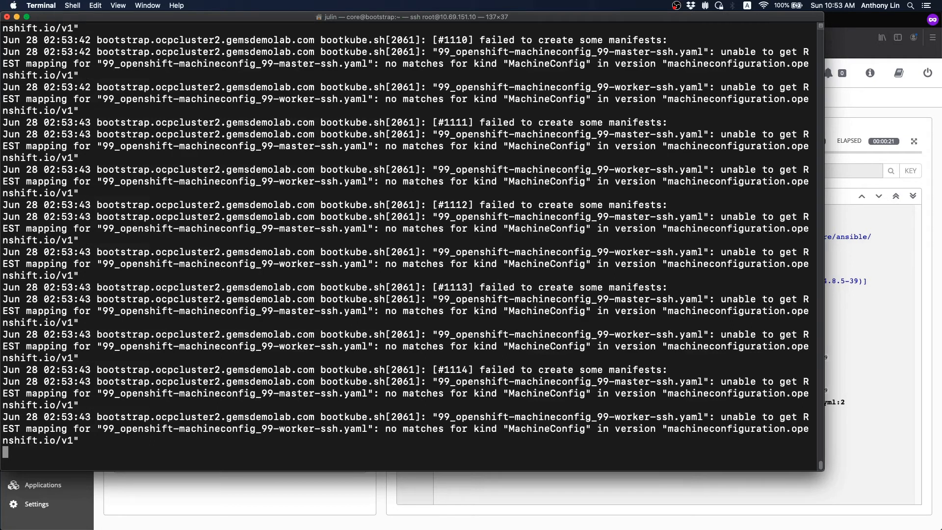
left_click(1, 429)
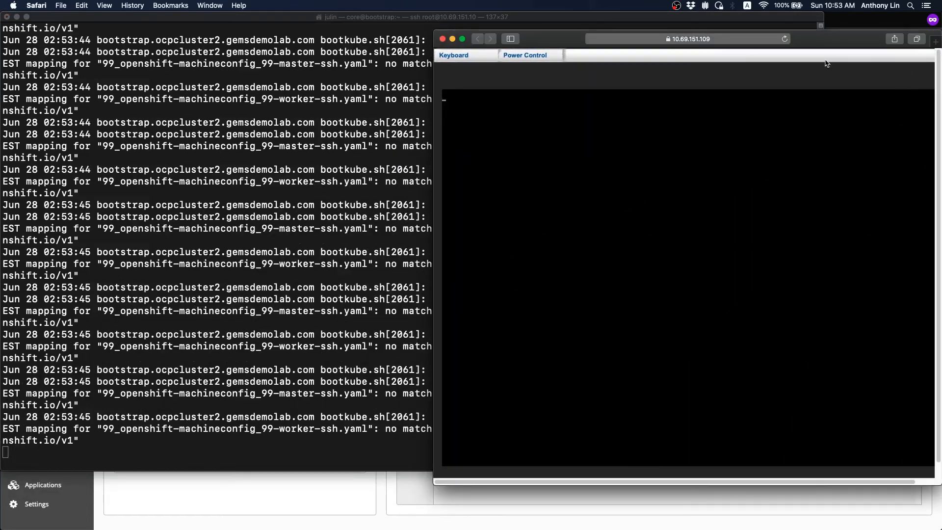
- Reposition and enlarge master-2's BMC console, then minimize it once the CoreOS login appears
mouse_move(824, 43)
left_mouse_down()
mouse_move(819, 67)
mouse_move(816, 52)
left_mouse_up()
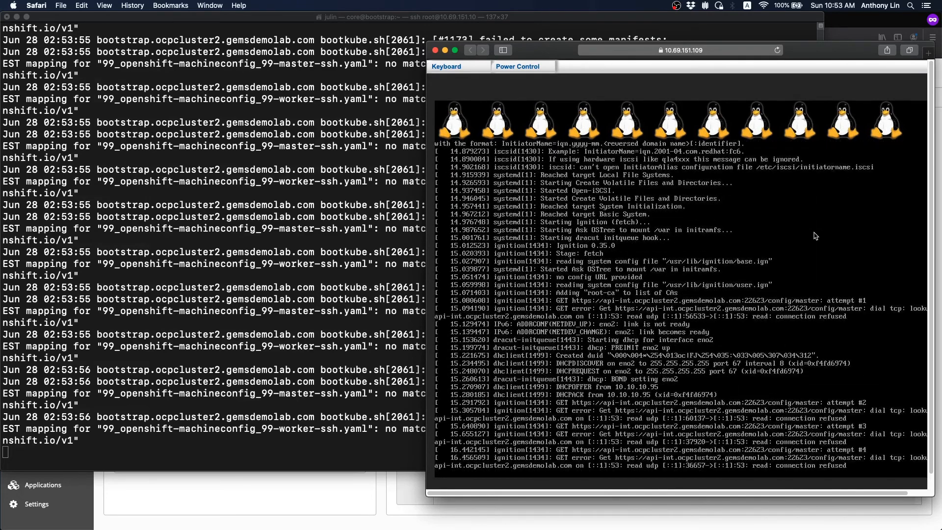
left_click_drag(426, 44, 362, 33)
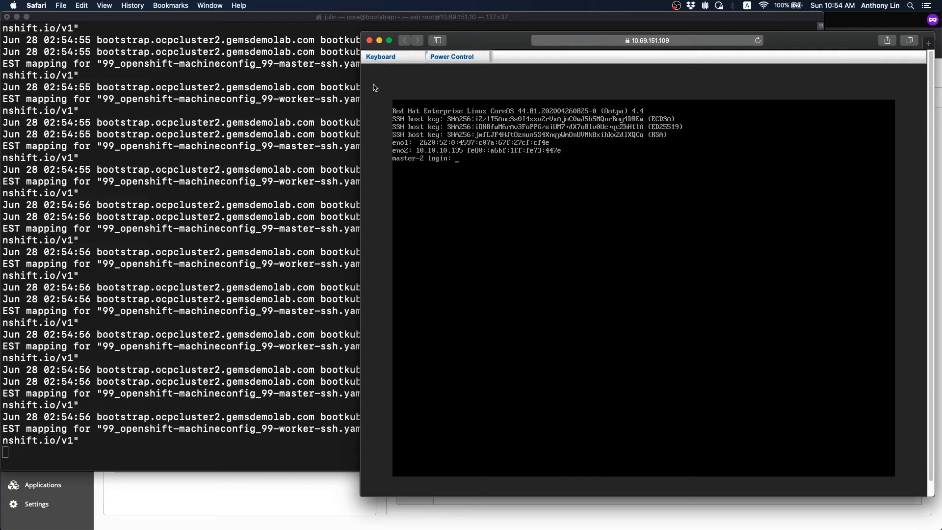
left_click(379, 40)
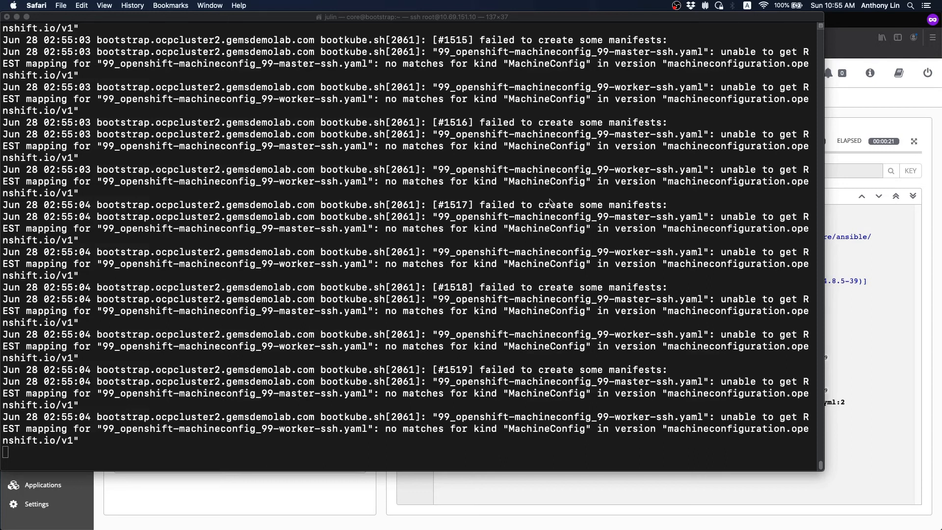
- Stop following the bootstrap journal with Ctrl+C once bootkube.service reports complete
left_click(548, 20)
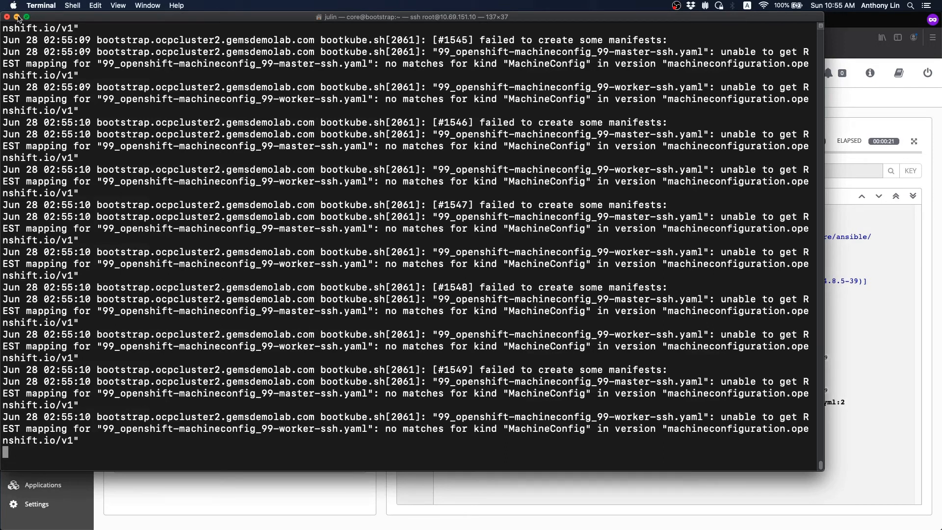
key("super+m")
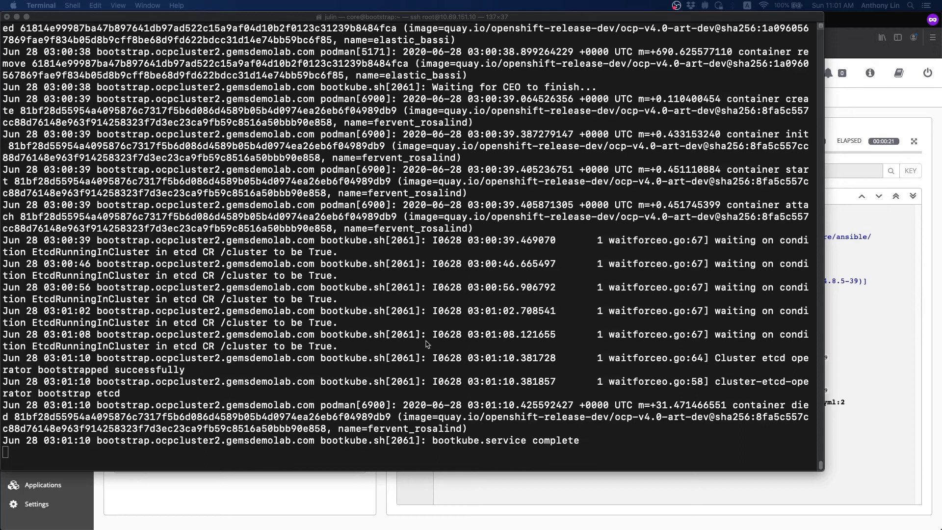
key("ctrl+c")
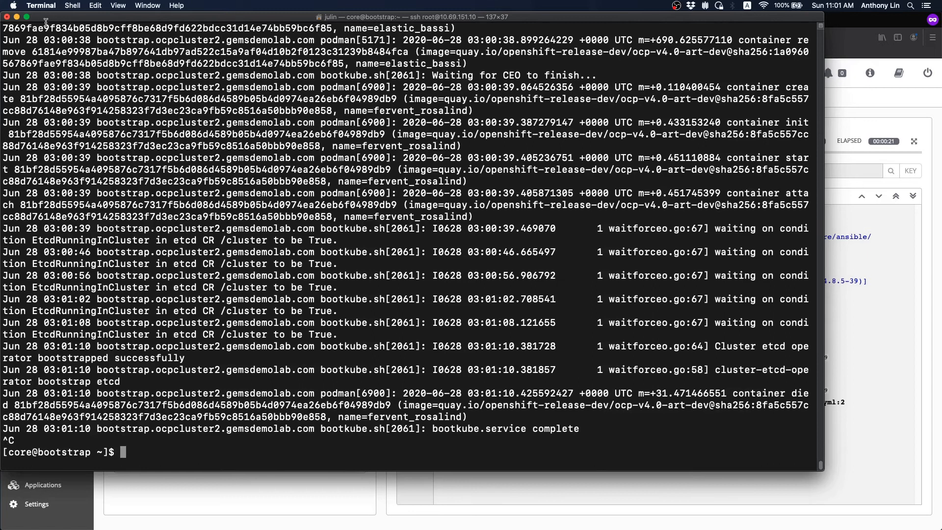
- Minimize Terminal and reload the Ansible Tower job 2191 page
left_click(17, 17)
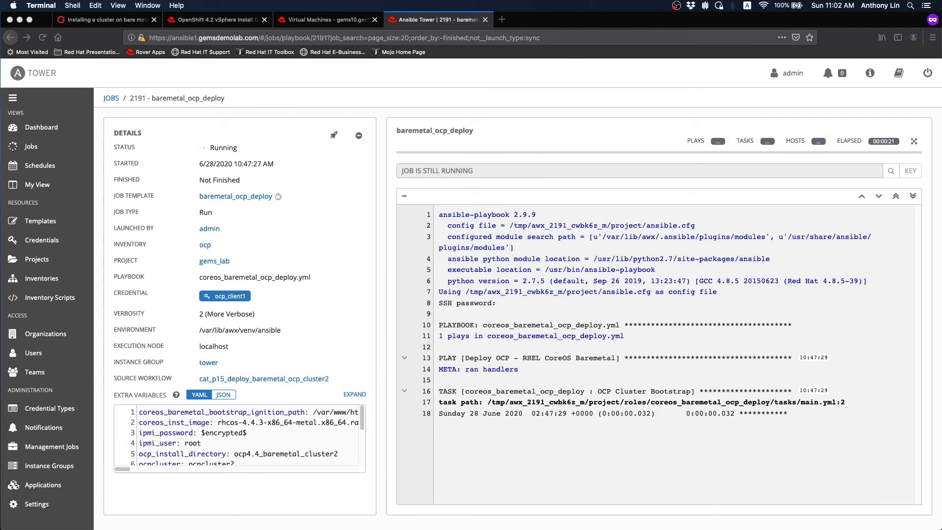
right_click(437, 21)
left_click(456, 21)
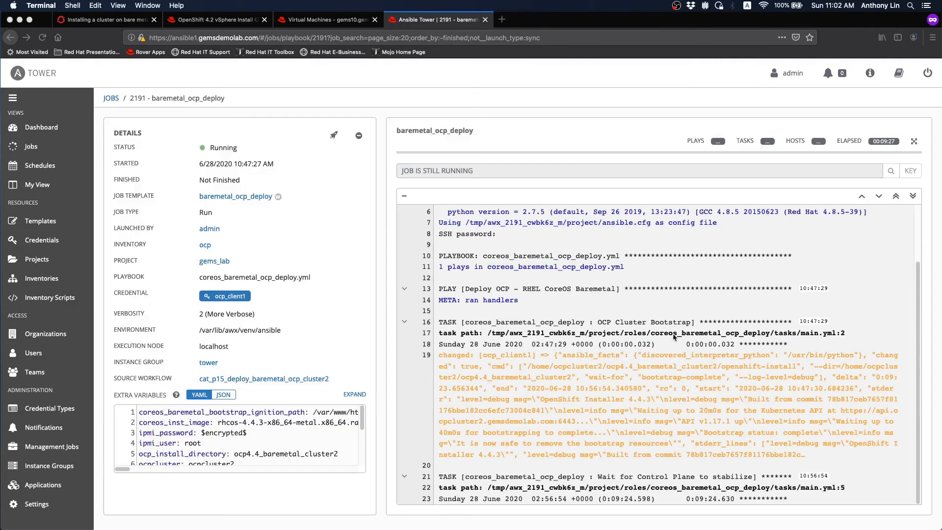
left_click(857, 310)
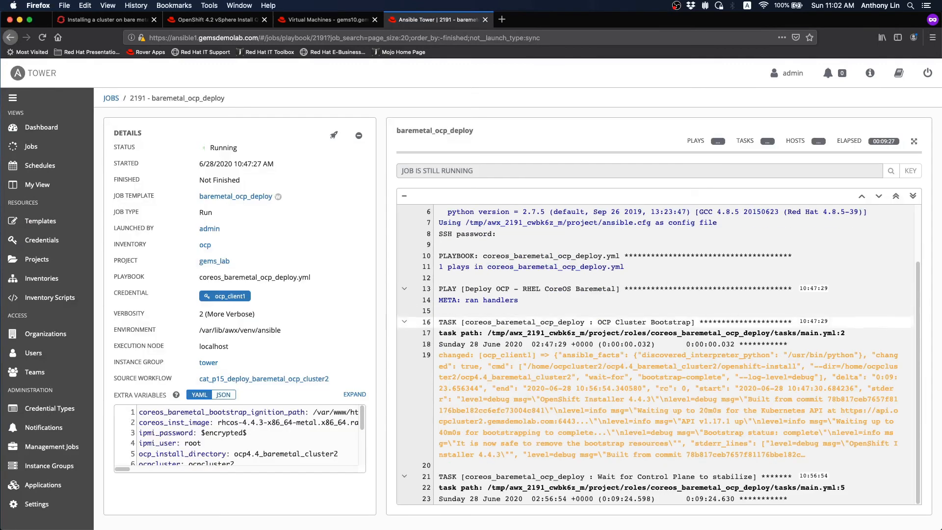
- Inspect the cluster bootstrap event JSON, confirming 'Bootstrap status: complete'
left_click(608, 415)
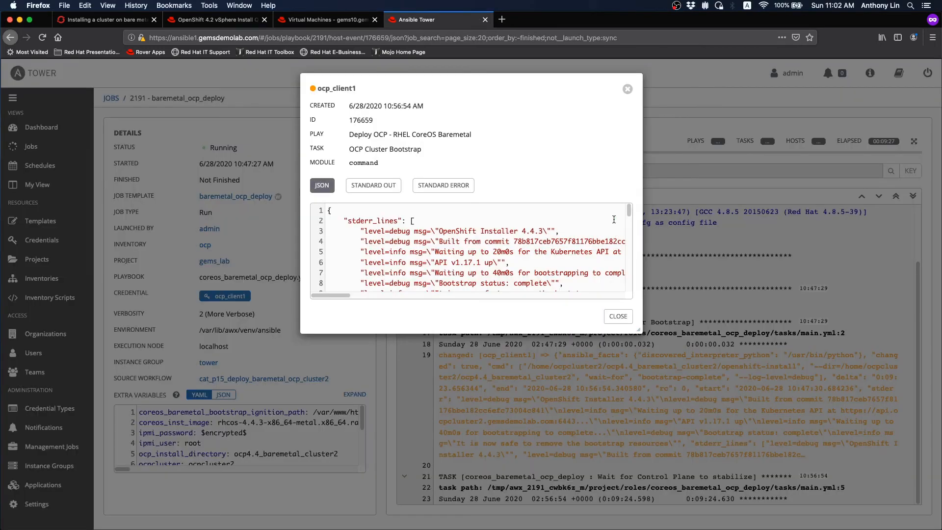
scroll(628, 214, "down", 3)
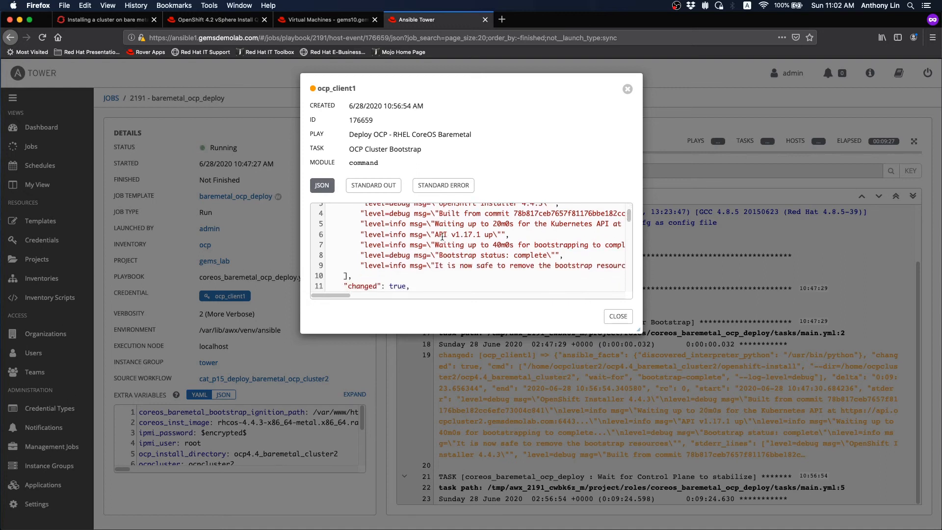
left_click_drag(435, 260, 560, 256)
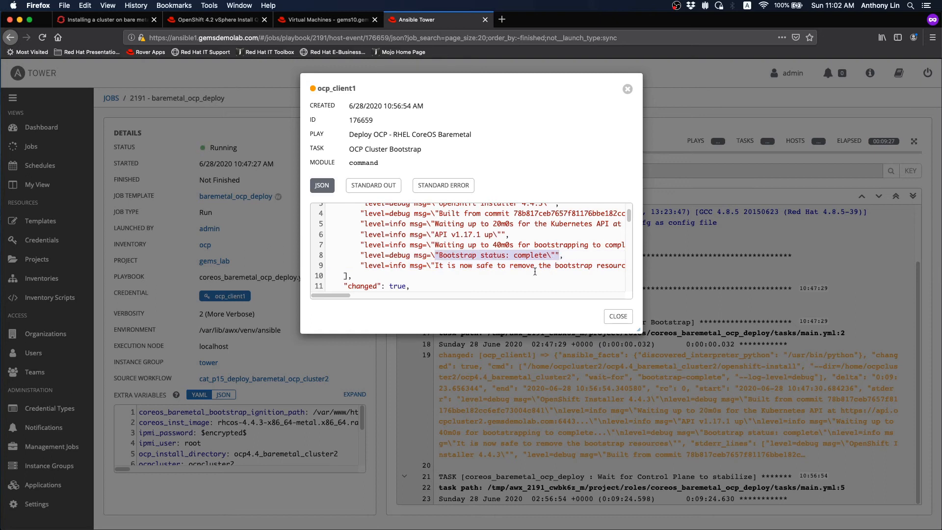
mouse_move(339, 295)
left_mouse_down()
mouse_move(376, 294)
mouse_move(337, 299)
left_mouse_up()
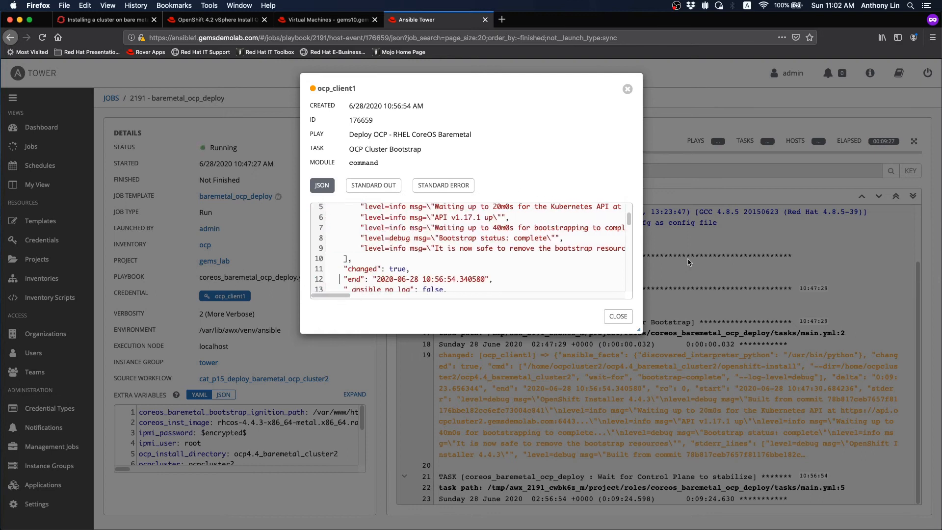
scroll(624, 225, "up", 3)
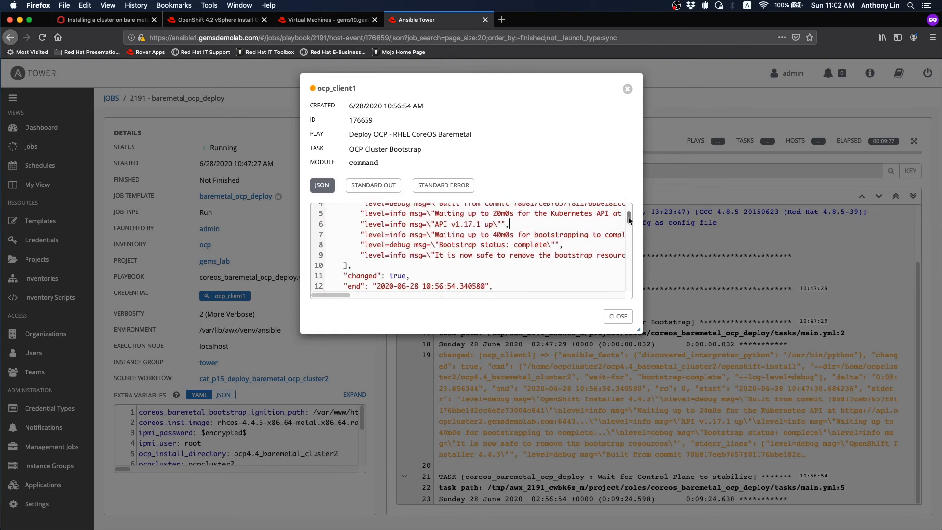
left_click(617, 317)
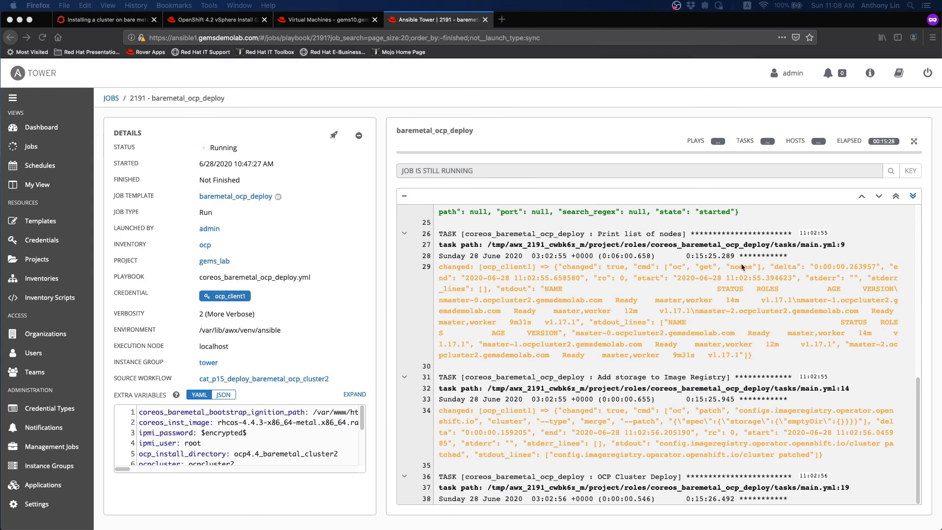
- Reload the job page and inspect the node list event showing all three masters Ready
left_click(647, 313)
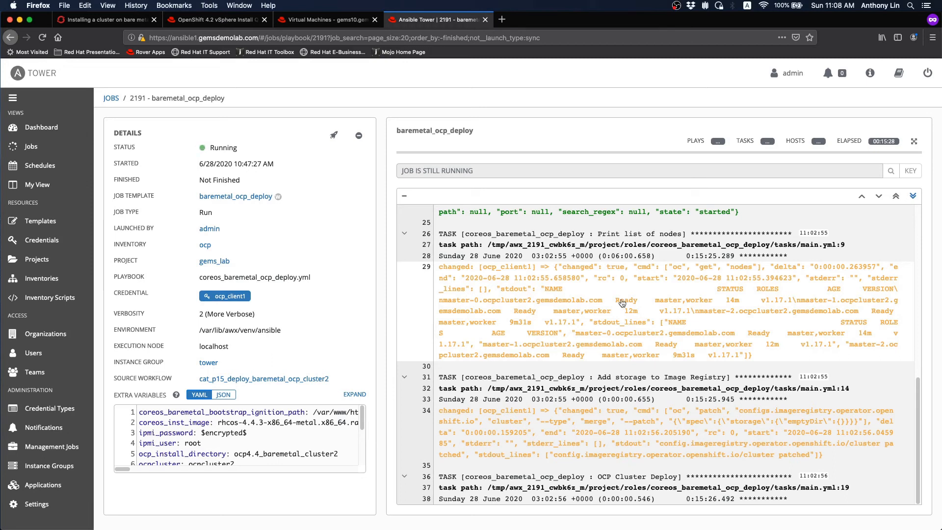
right_click(418, 19)
left_click(437, 20)
left_click(624, 318)
left_click_drag(629, 212, 636, 284)
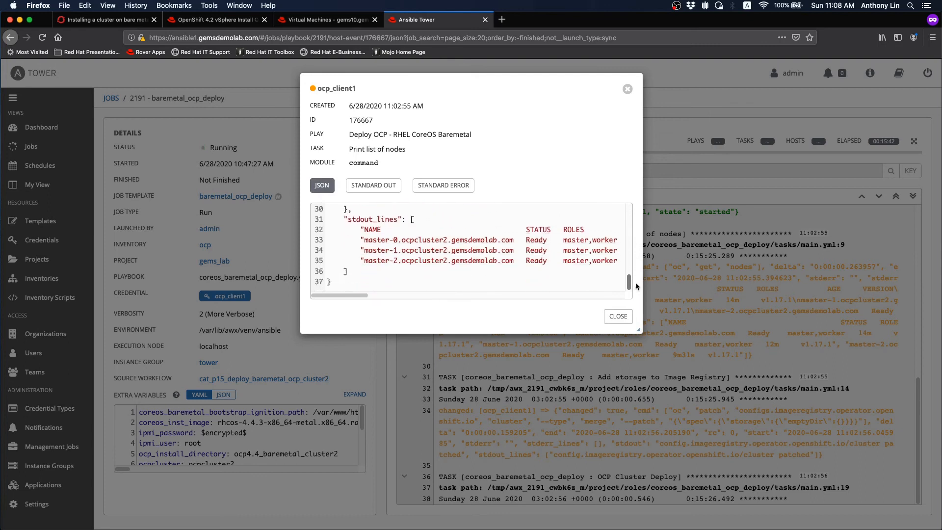
left_click_drag(344, 295, 349, 296)
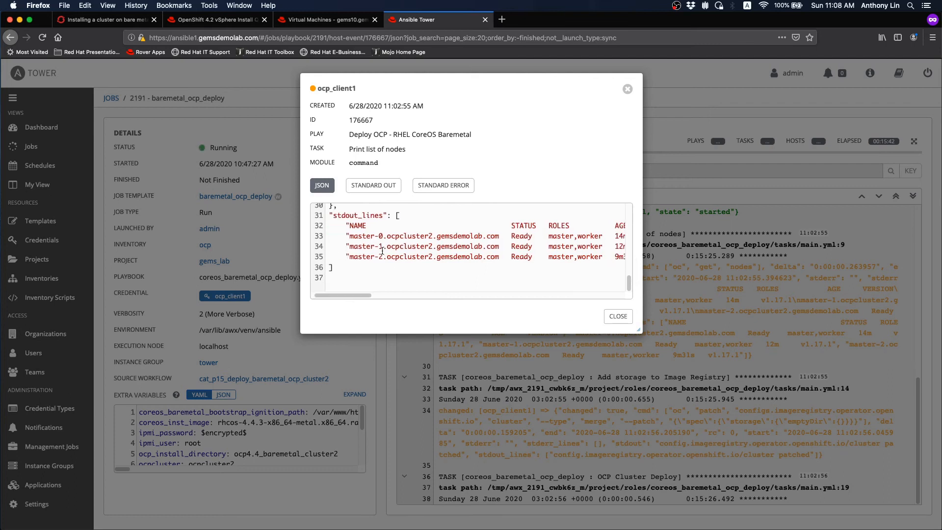
left_click_drag(369, 297, 390, 299)
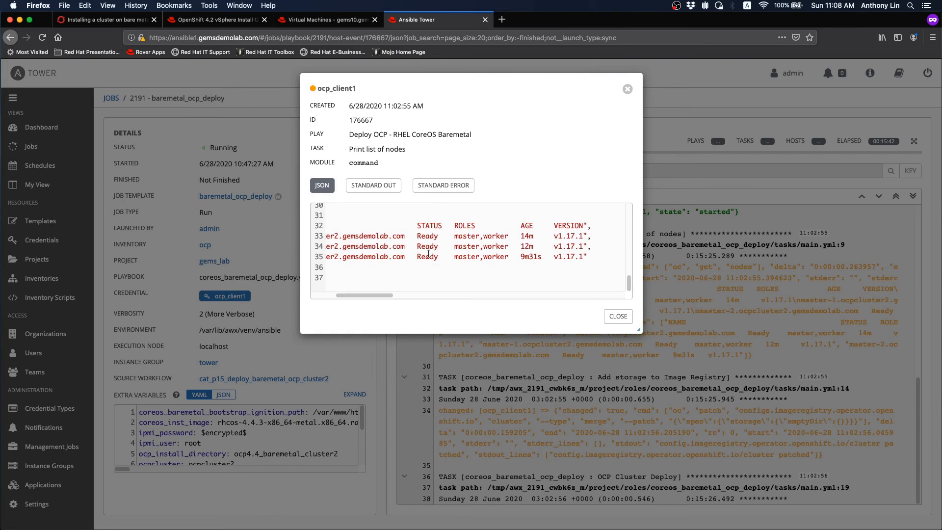
left_click(621, 316)
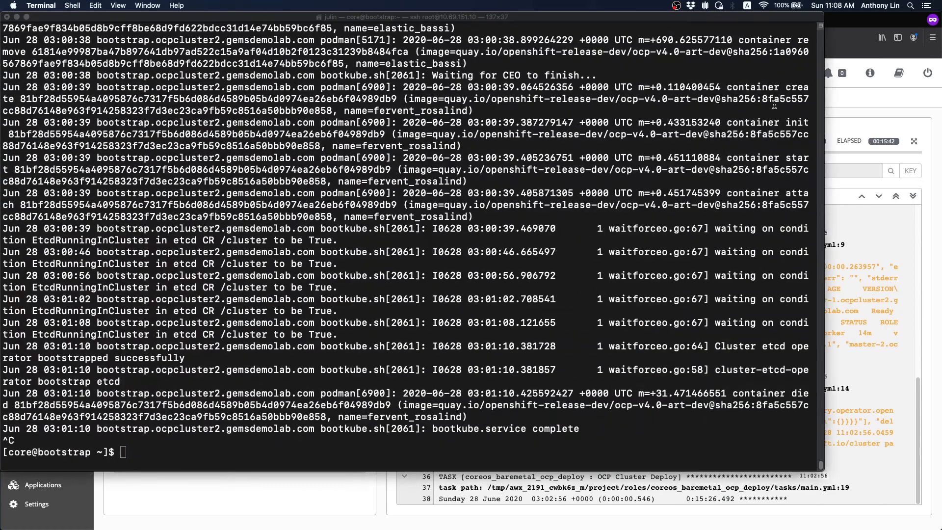
- Log out of the bootstrap node's SSH session with exit
left_click_drag(444, 17, 463, 20)
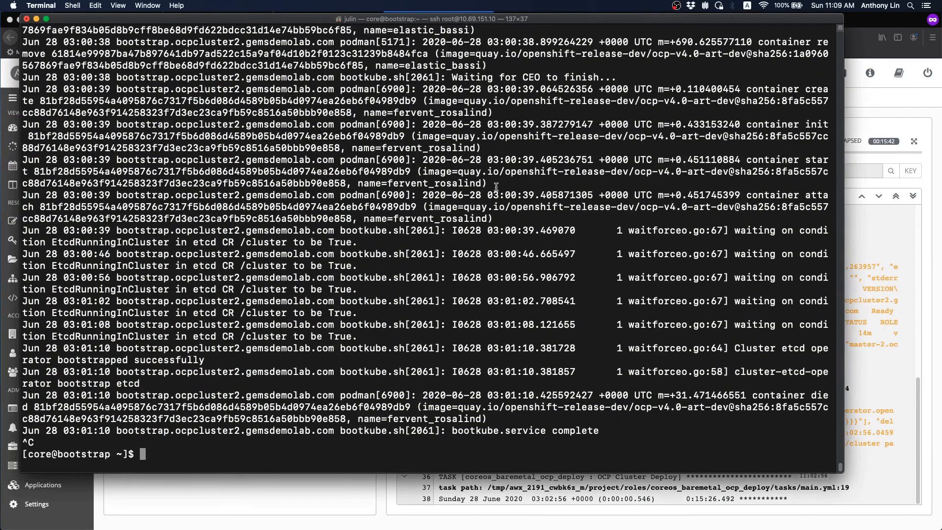
type("exit")
key("Return")
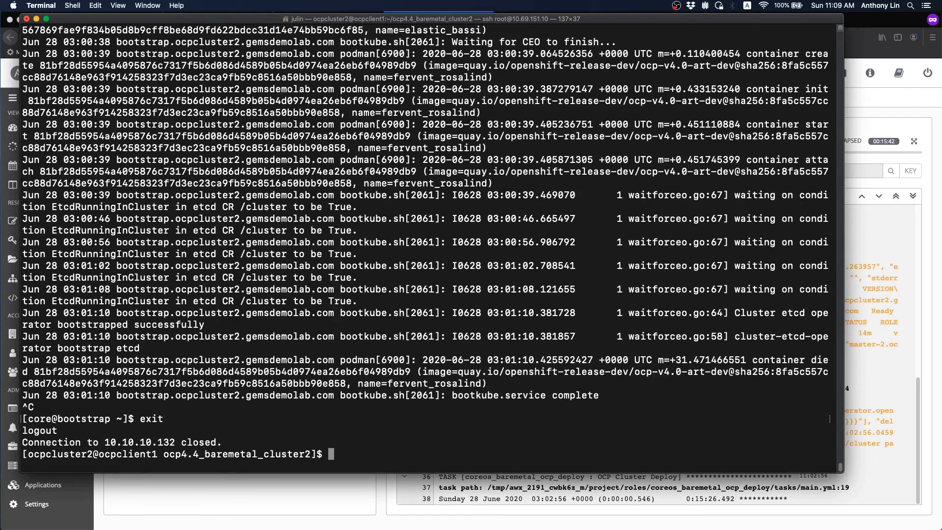
key("Return")
key("Return")
key("Return")
- List the install directory and change into the auth folder
type("ll")
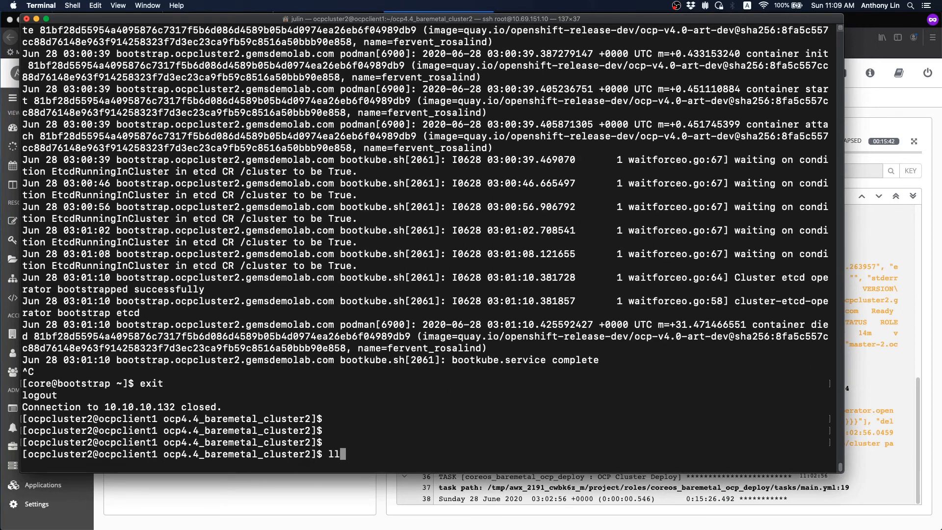
key("Return")
type("cd auth/")
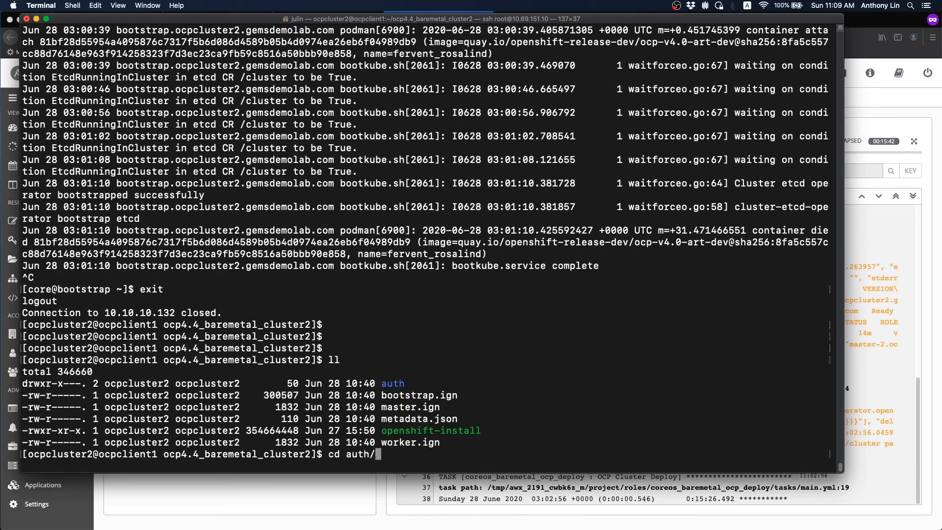
key("Return")
- Export KUBECONFIG=kubeconfig so oc uses the cluster's credentials
type("ls")
key("Return")
type("wxpor")
key("BackSpace")
key("BackSpace")
key("BackSpace")
key("BackSpace")
key("BackSpace")
type("export kube")
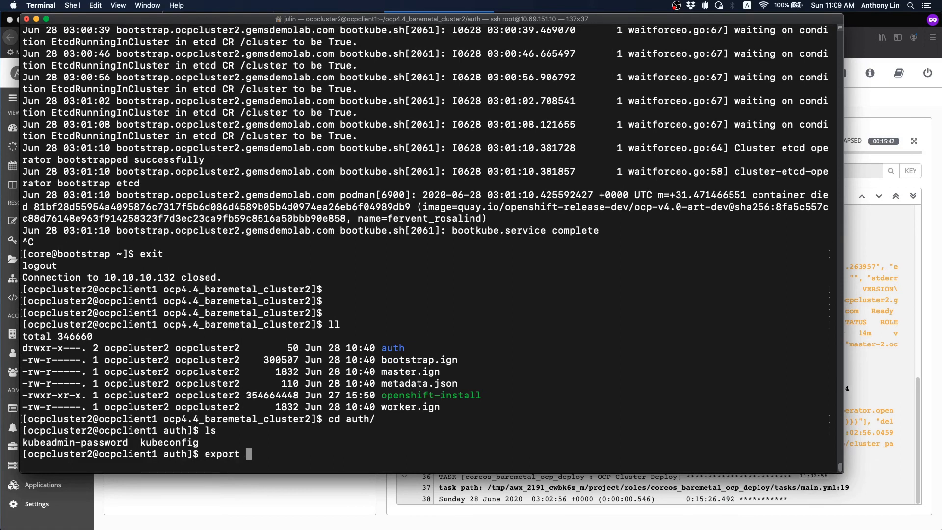
key("BackSpace")
key("BackSpace")
key("BackSpace")
key("BackSpace")
type("KUBECONFIG=")
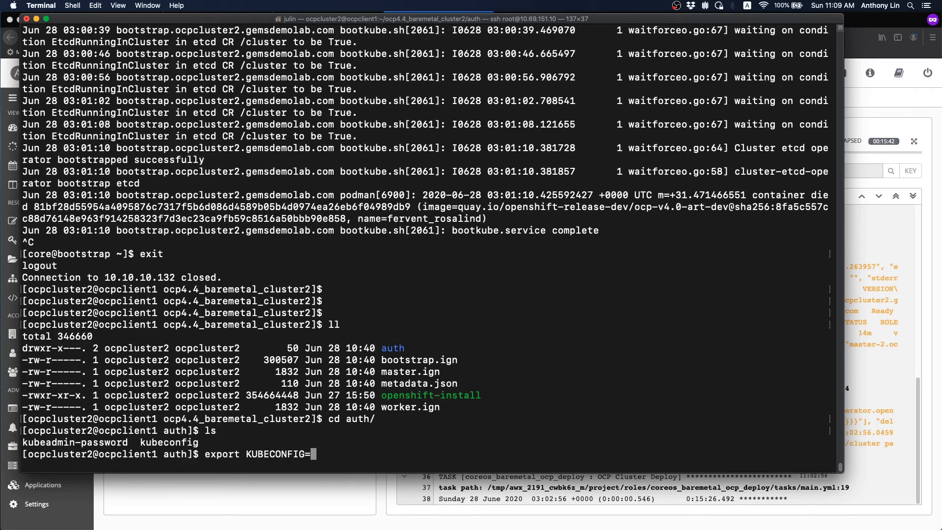
type("kubeconfig")
key("Return")
- Run oc get nodes, confirming master-0, master-1 and master-2 Ready on v1.17.1
type("oc get nodes")
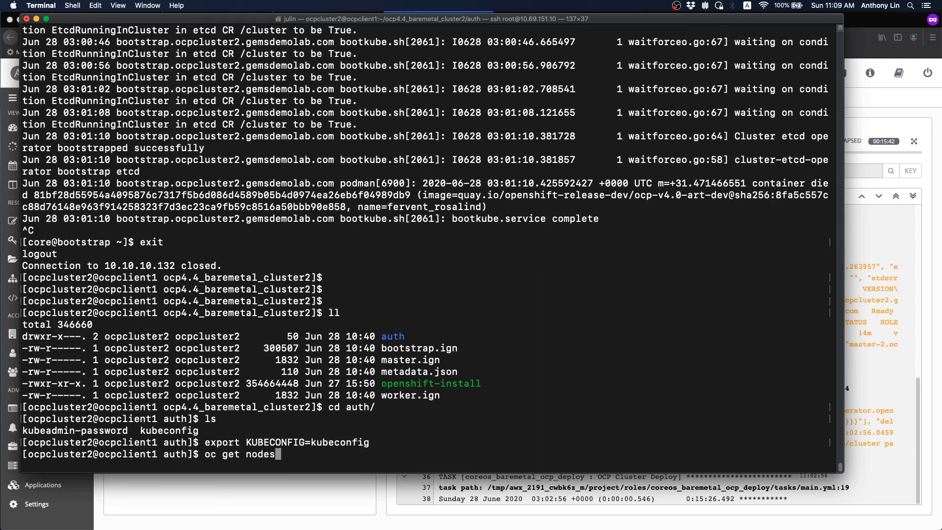
key("Return")
type("watch -n 5 oc get clusteroperator")
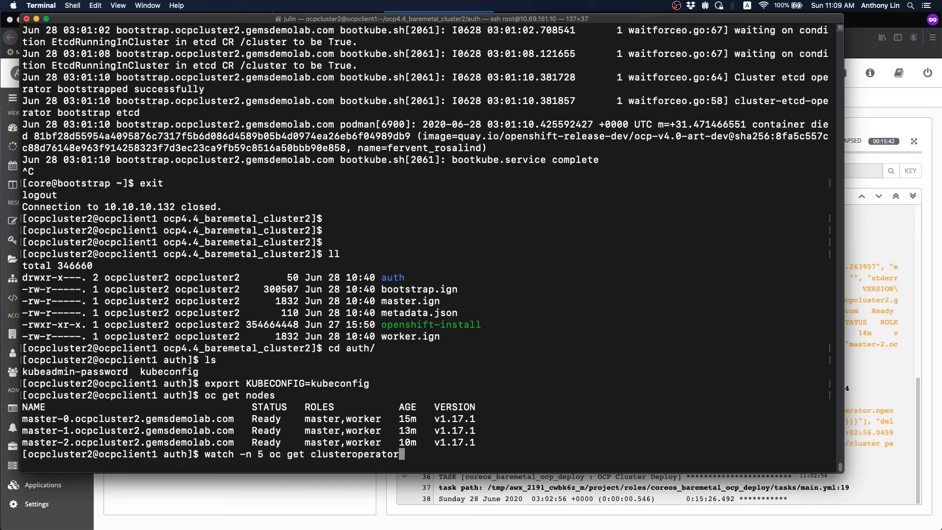
- Watch cluster operators every 5 seconds until all are Available at 4.4.3, then minimize Terminal
key("Return")
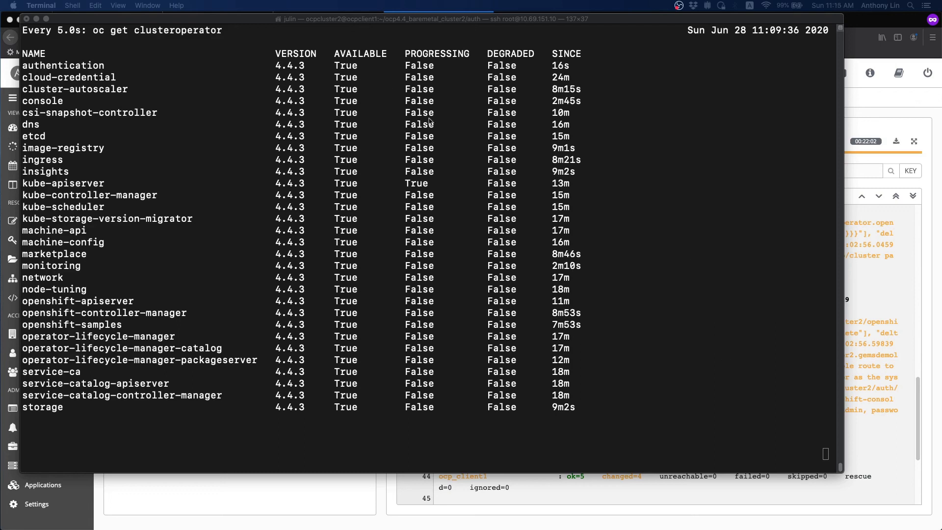
left_click(36, 19)
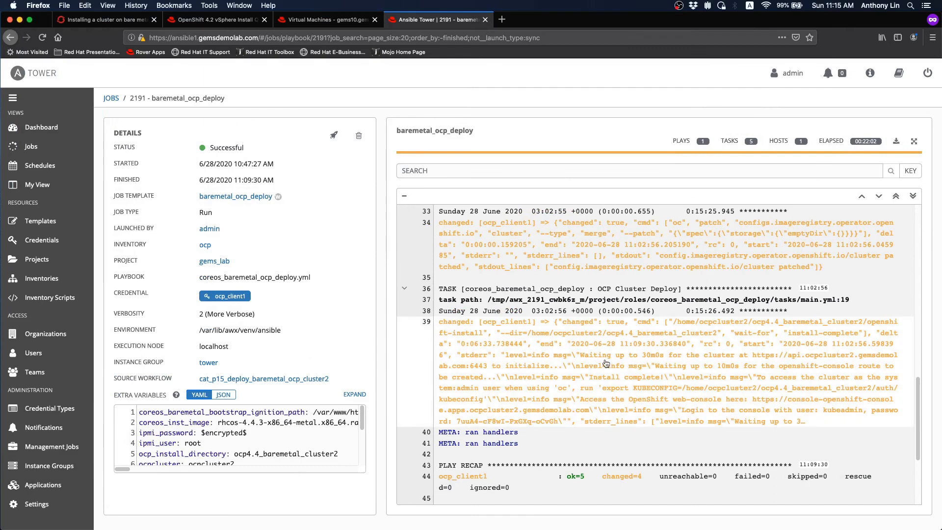
- Copy the cluster web console URL from the OCP Cluster Deploy event details
left_click(606, 363)
left_click_drag(629, 211, 629, 218)
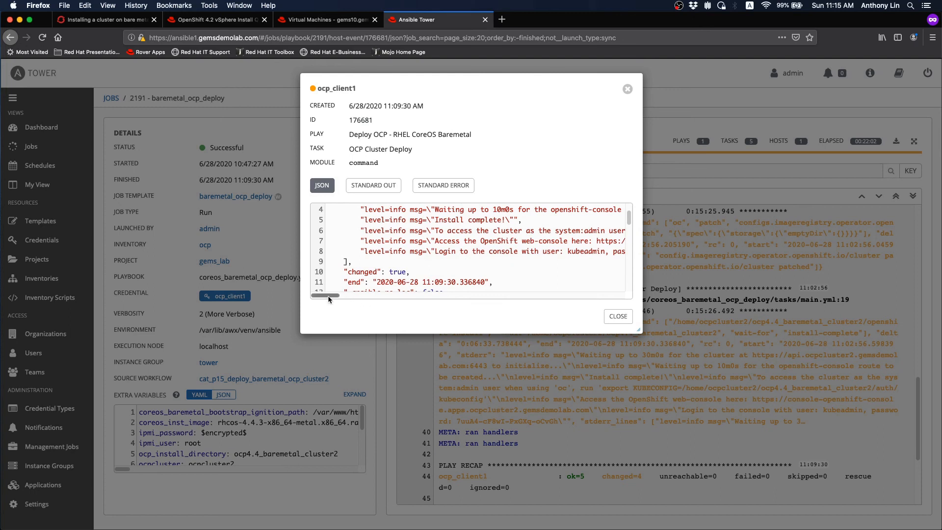
left_click_drag(328, 299, 352, 300)
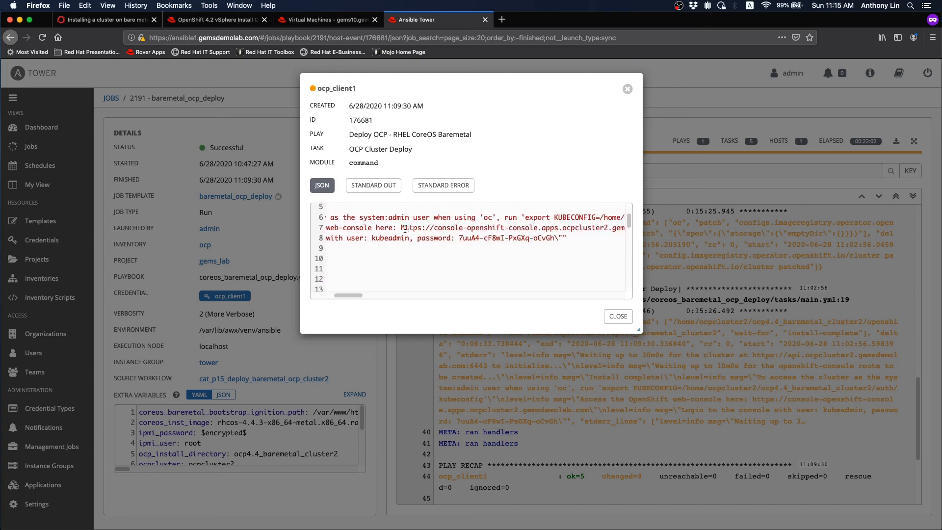
left_click_drag(403, 229, 604, 227)
right_click(585, 229)
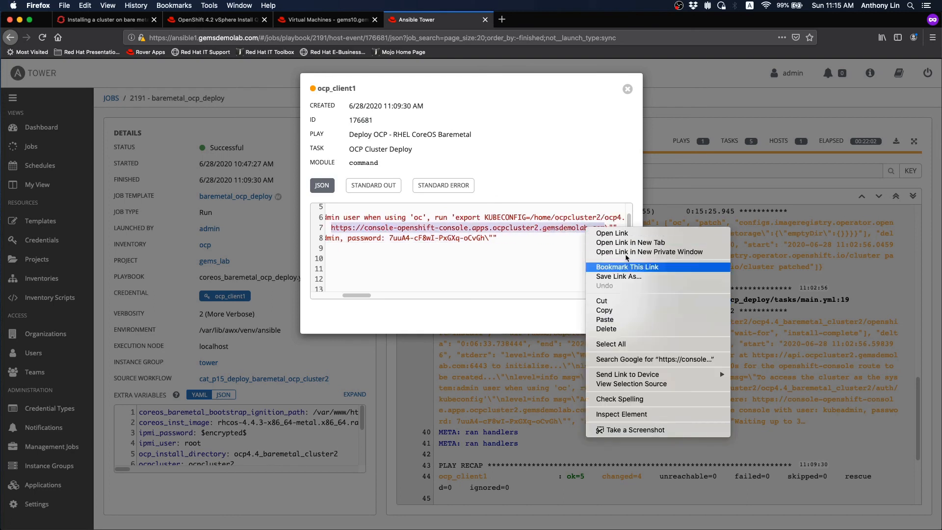
left_click(611, 311)
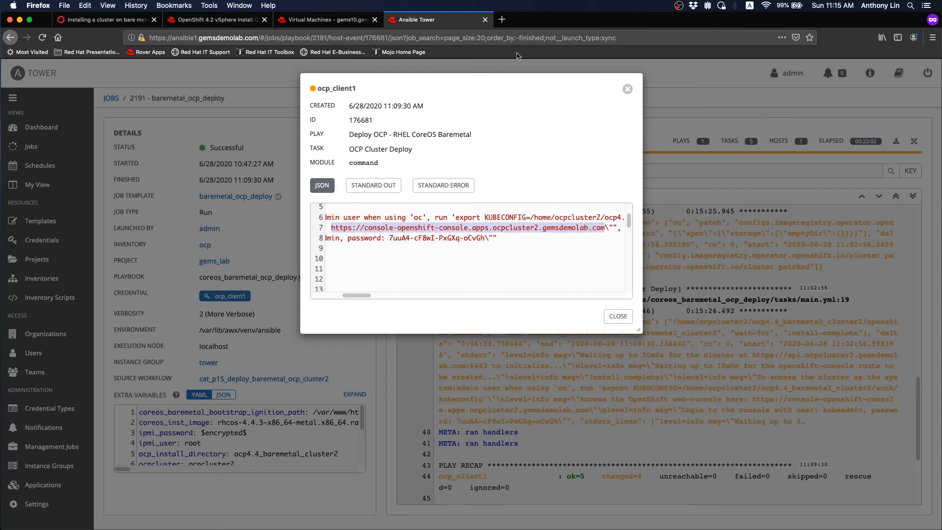
left_click(501, 20)
- Load the copied console URL, accept both certificate warnings, and fill in the saved admin login
right_click(496, 35)
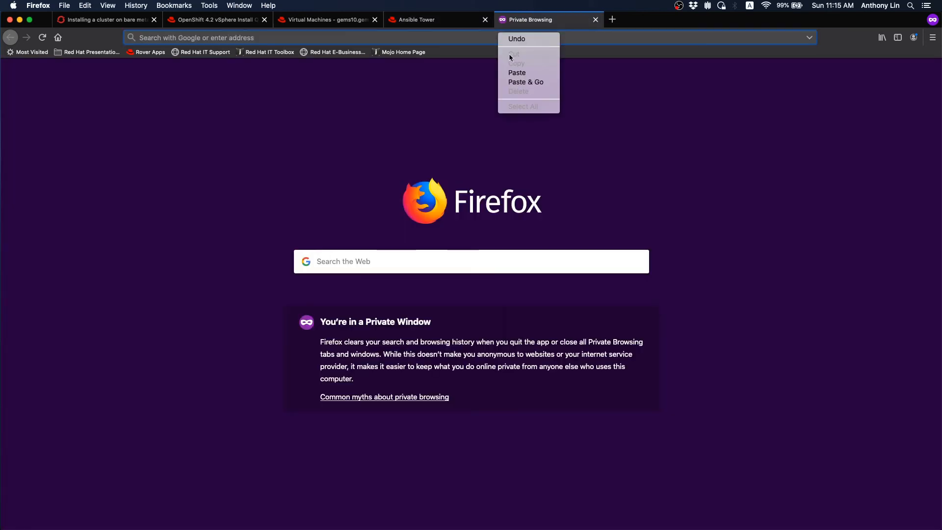
left_click(518, 81)
left_click(622, 381)
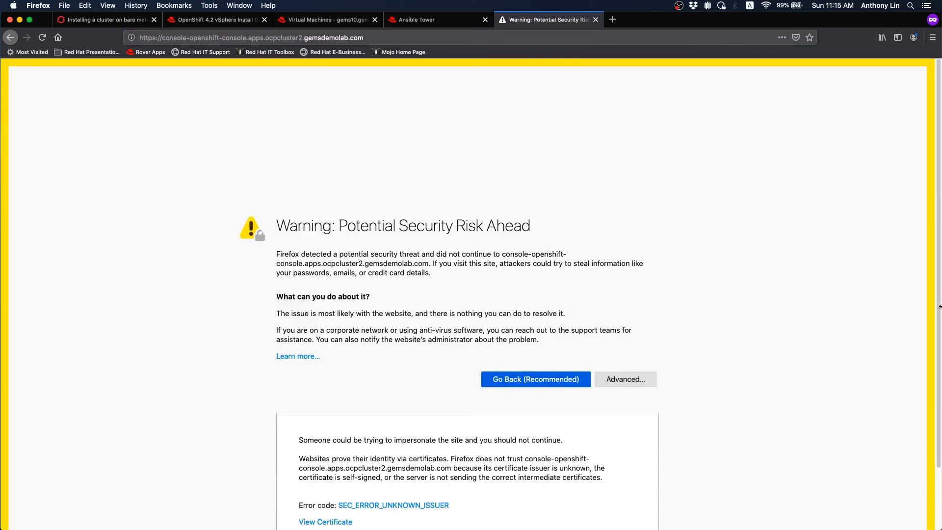
scroll(867, 373, "down", 3)
left_click(591, 485)
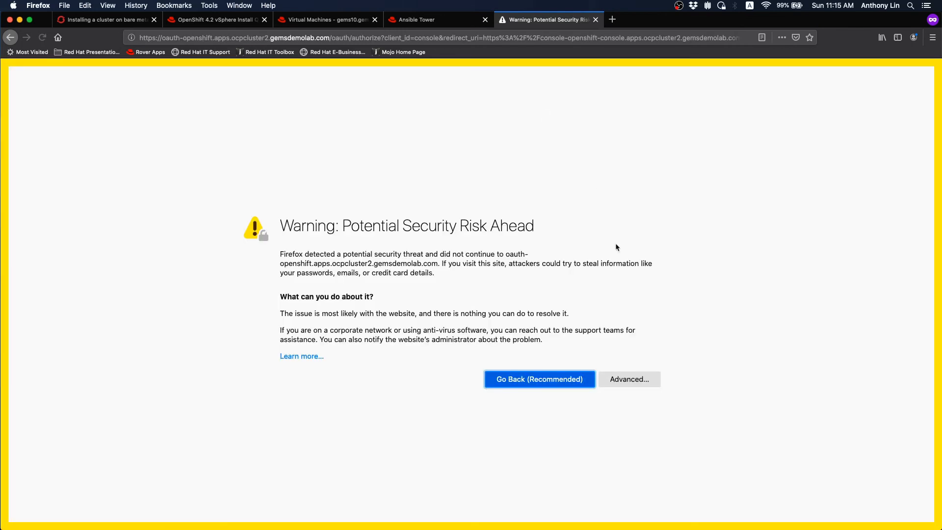
left_click(647, 384)
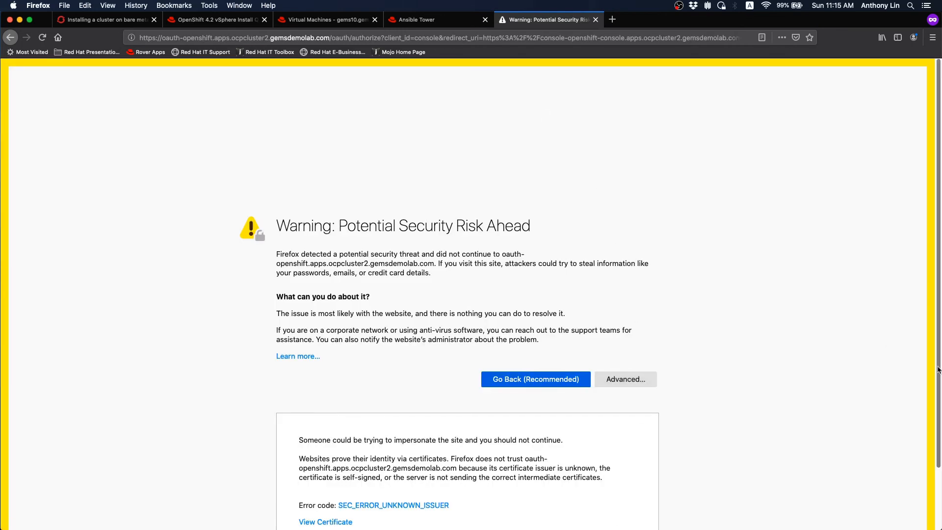
scroll(626, 510, "down", 3)
left_click(644, 486)
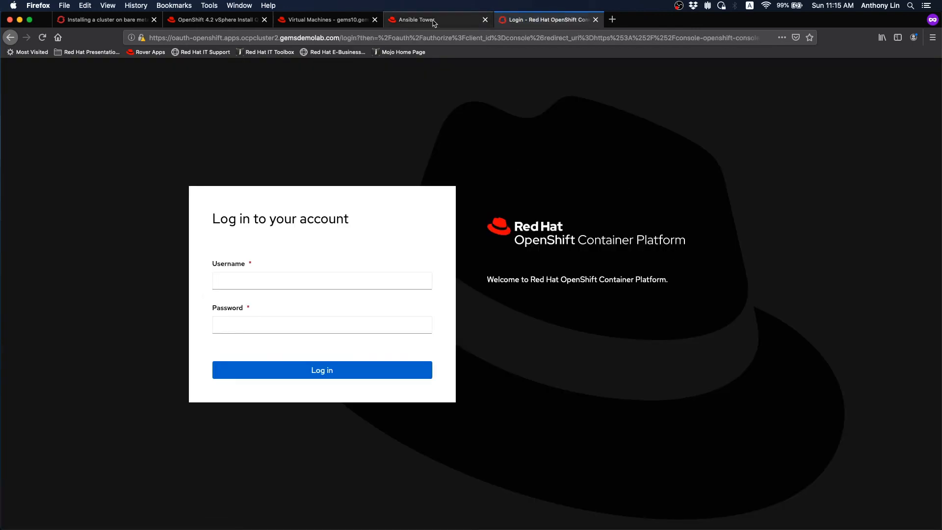
left_click(284, 280)
left_click(257, 295)
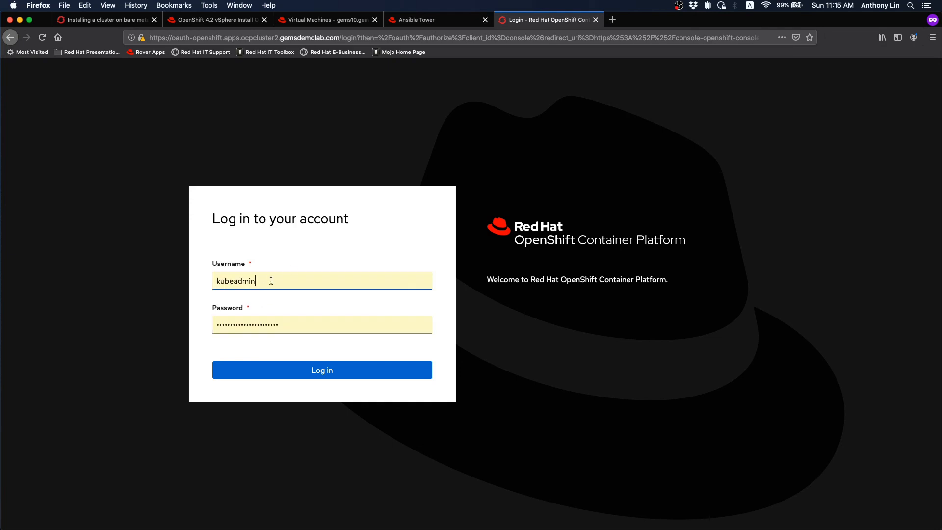
- Copy the cluster admin password from the Tower job output
left_click(412, 24)
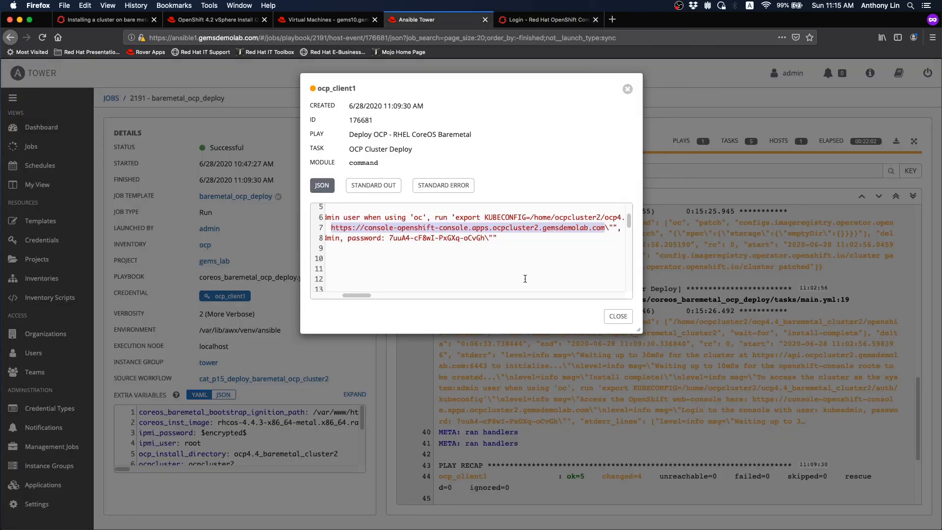
left_click_drag(390, 238, 481, 238)
right_click(476, 234)
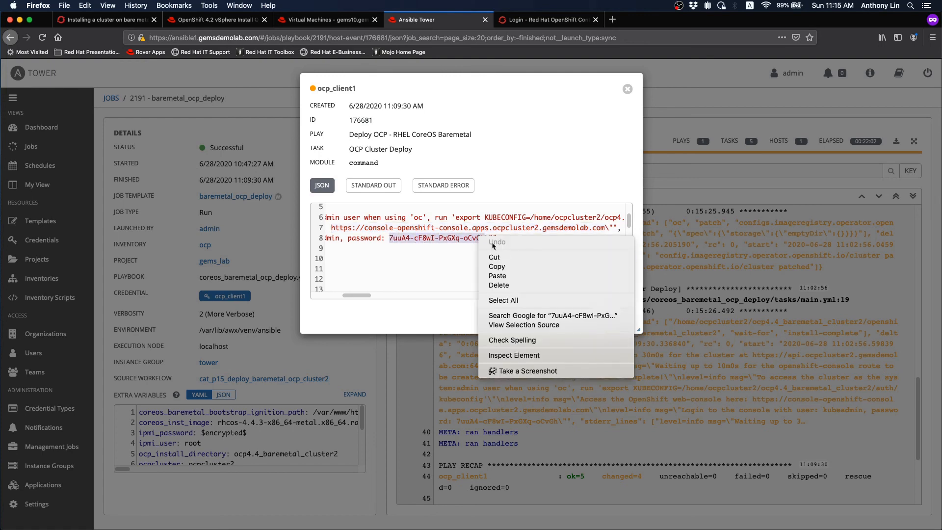
left_click(520, 266)
- Log in to the OpenShift console as kube:admin with the pasted password, declining Firefox's saved-login update
left_click(543, 22)
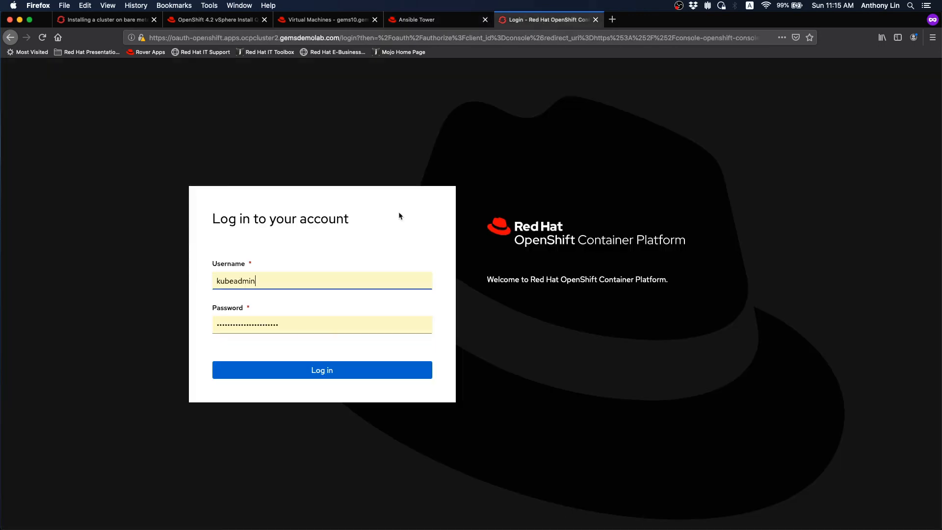
double_click(301, 325)
key("BackSpace")
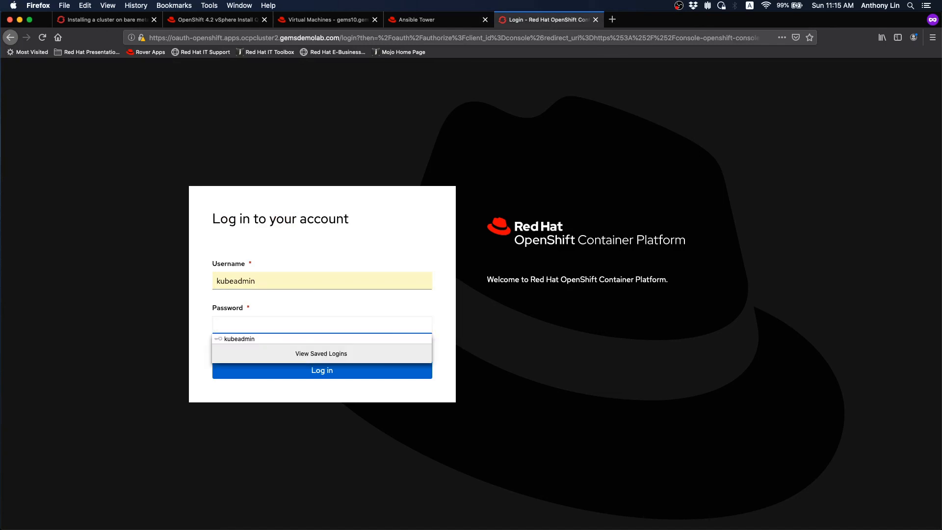
key("super+v")
left_click(335, 369)
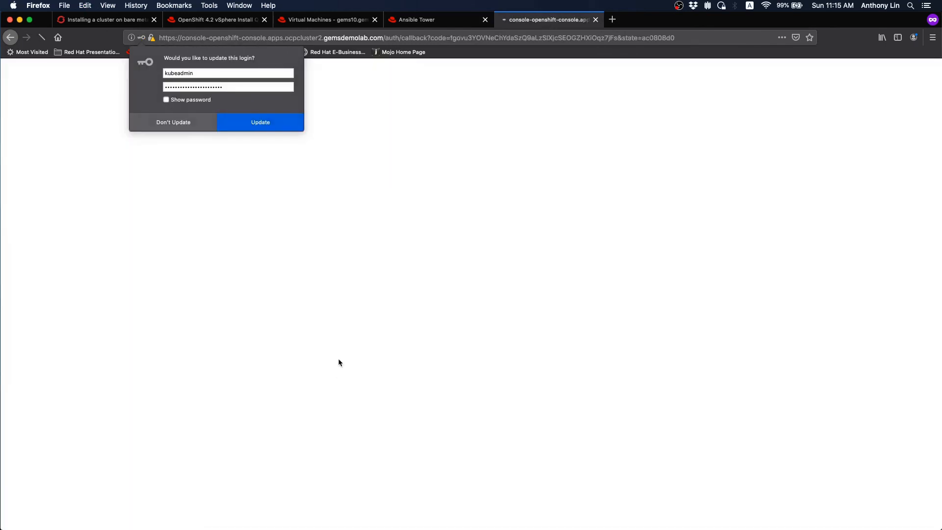
left_click(293, 126)
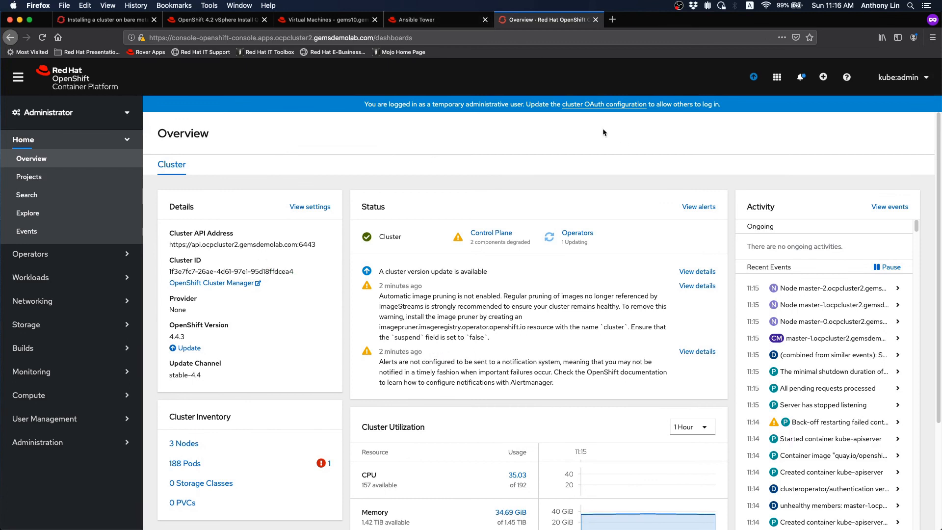
- Close the event details in Ansible Tower and return to the job 2191 output
left_click(427, 21)
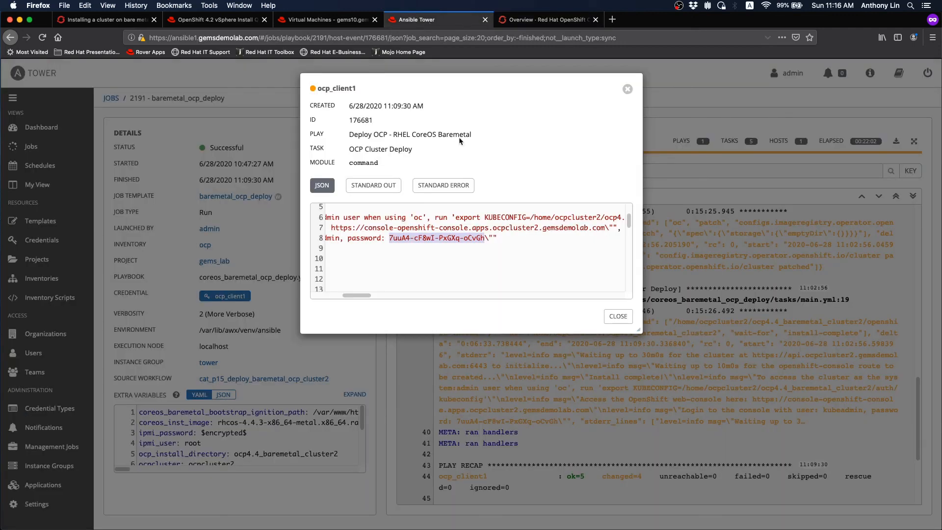
left_click(619, 315)
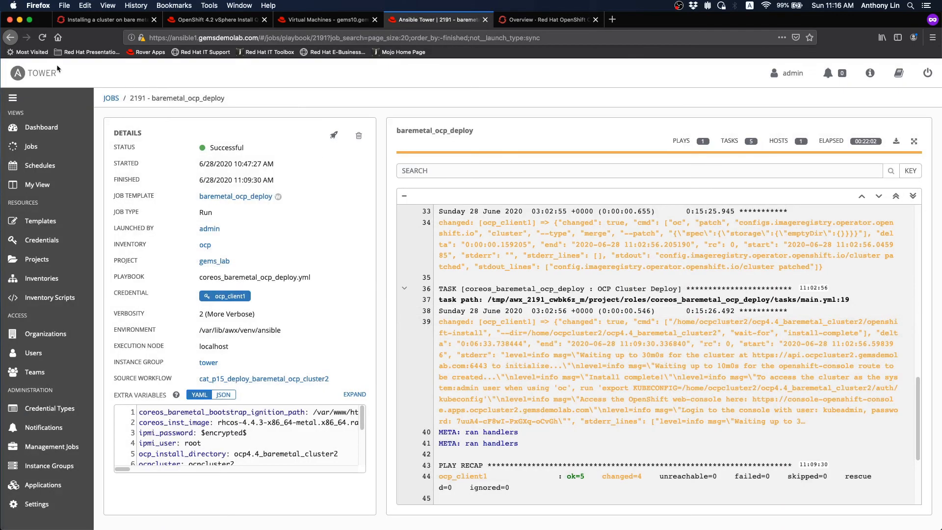
left_click(10, 37)
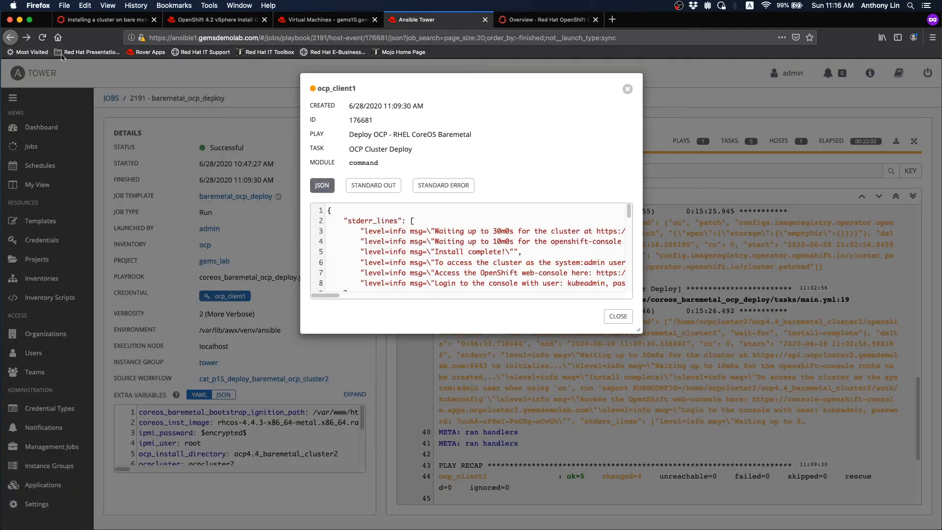
left_click(11, 38)
left_click(11, 38)
left_click(11, 39)
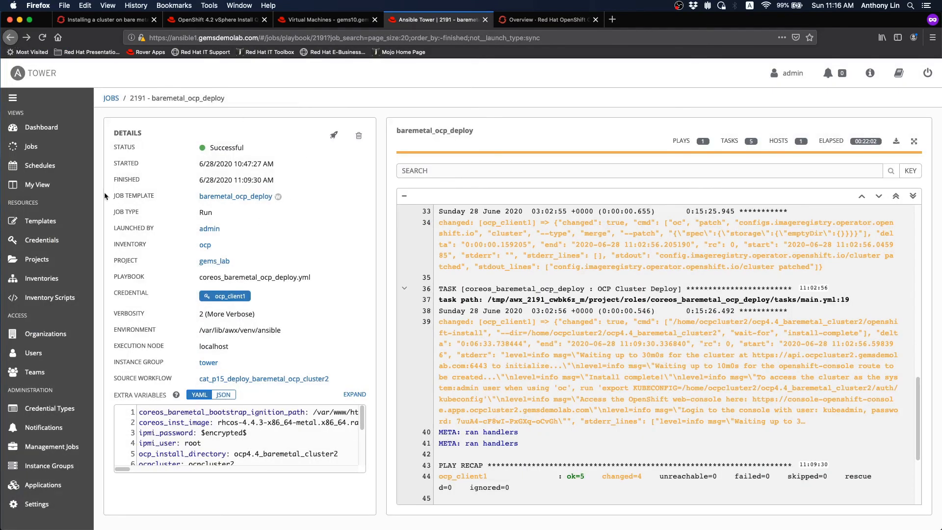
- Review the output of job 2192, baremetal_ocp_bootstrap_vm_cleanup, from workflow 2188
left_click(41, 150)
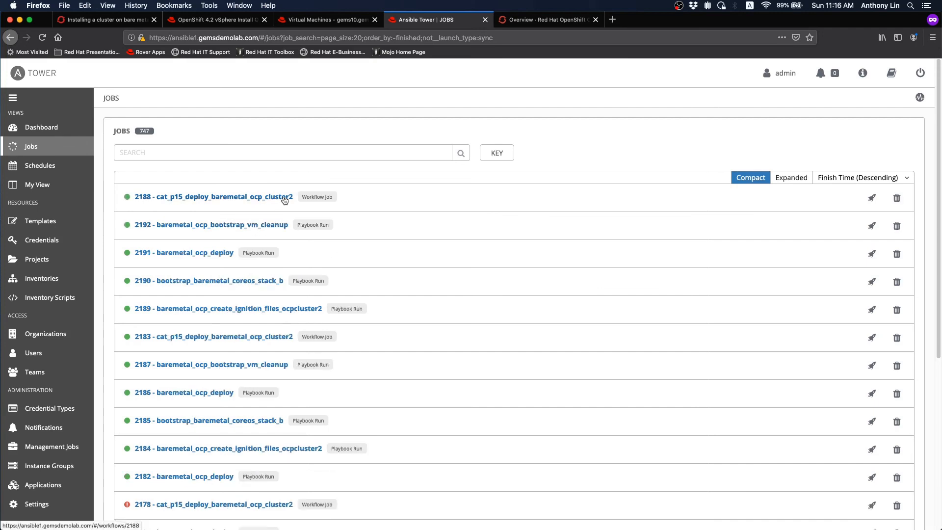
left_click(128, 198)
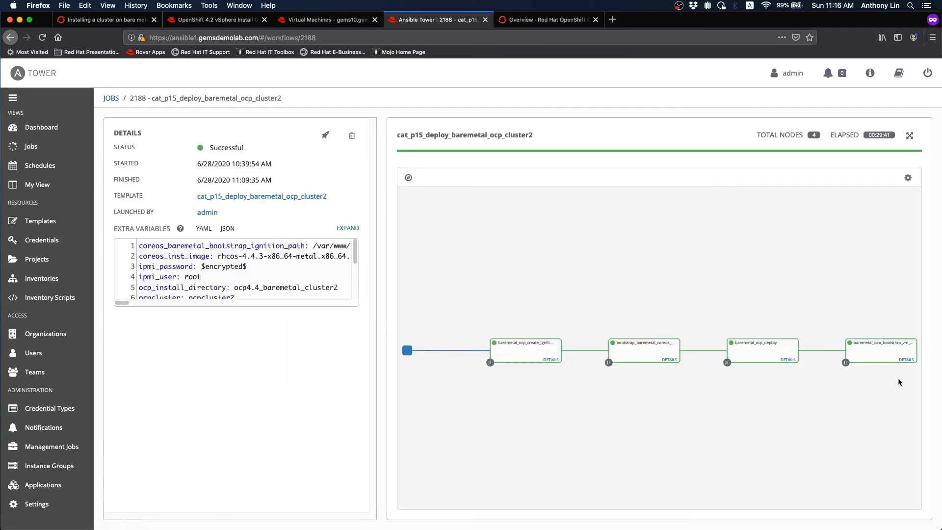
left_click(906, 360)
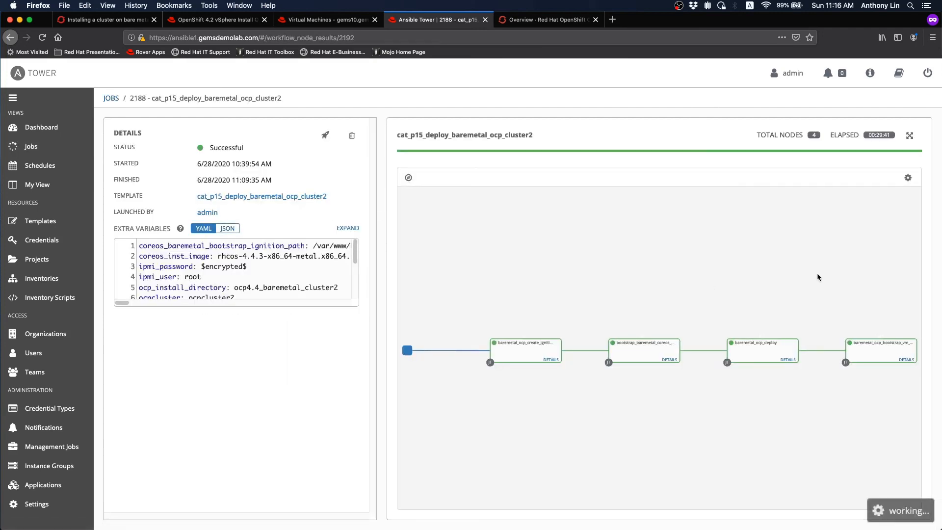
left_click_drag(917, 365, 910, 212)
scroll(911, 237, "down", 5)
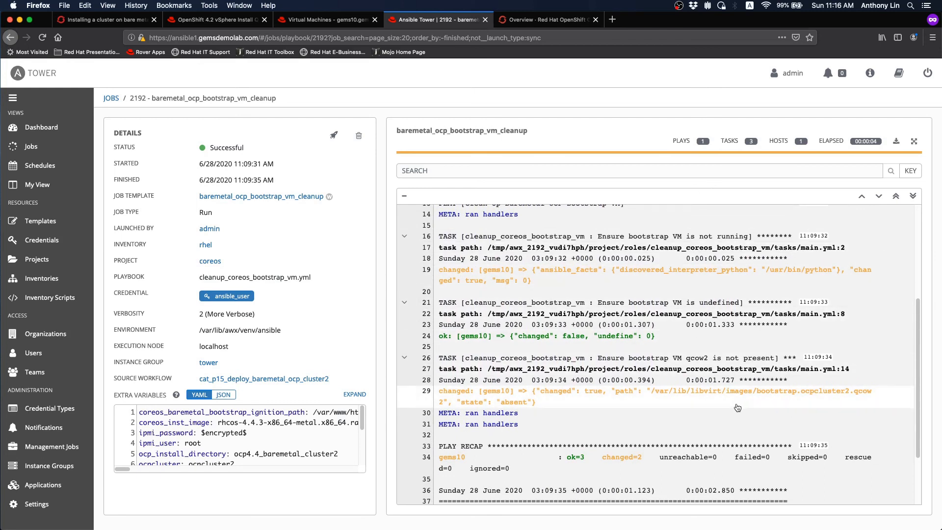
scroll(921, 408, "down", 3)
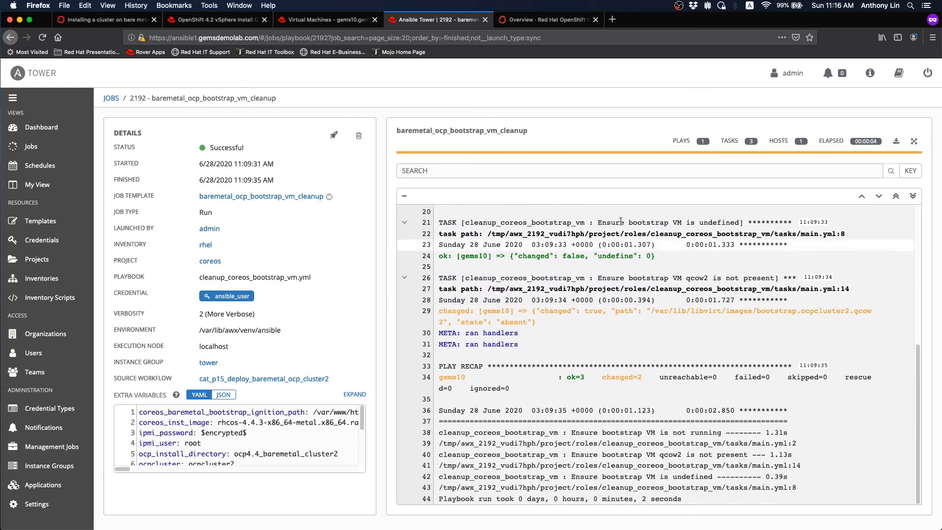
left_click(328, 20)
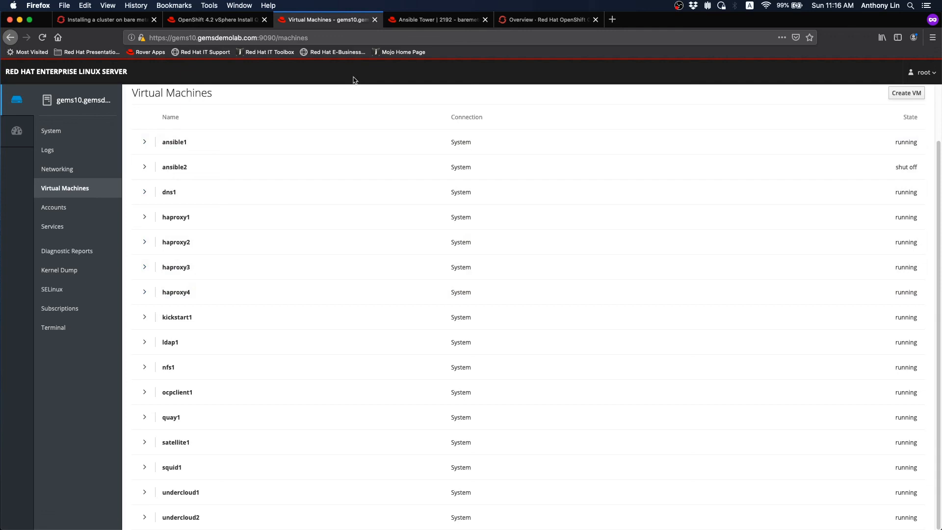
- After confirming bootstrap.ocpcluster2 is gone from Cockpit's VM list, return to the job 2192 output
left_click(450, 25)
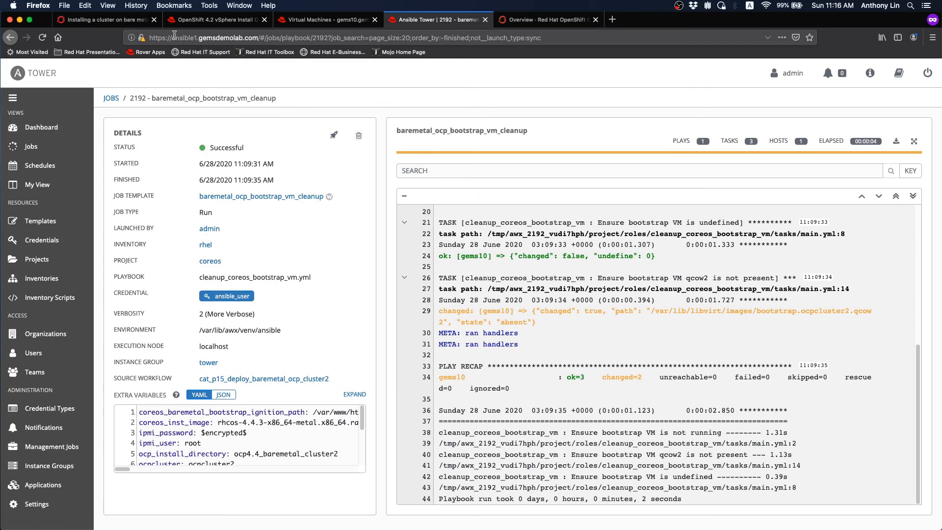
left_click(126, 21)
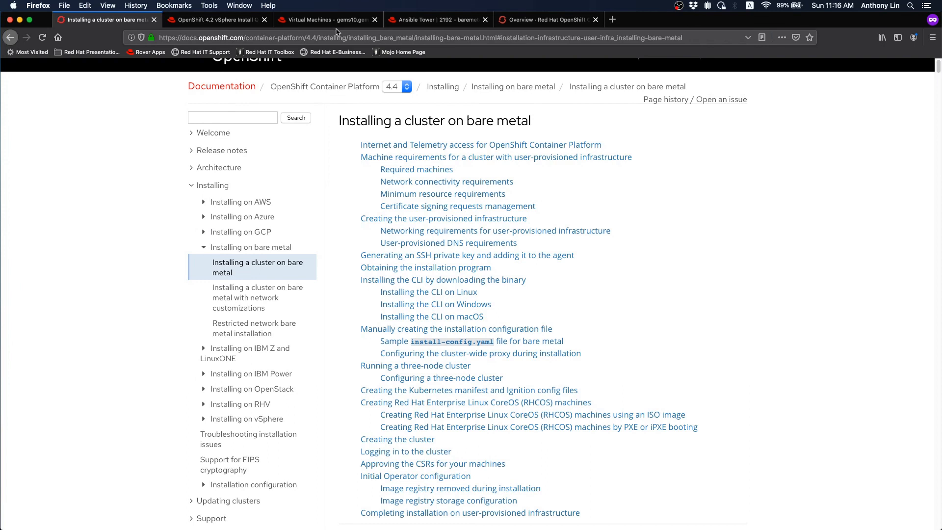
left_click(428, 20)
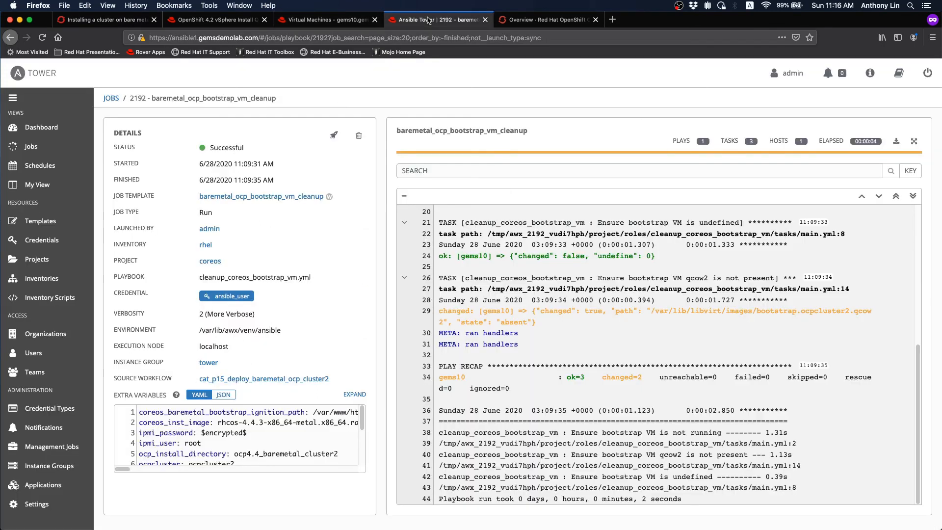